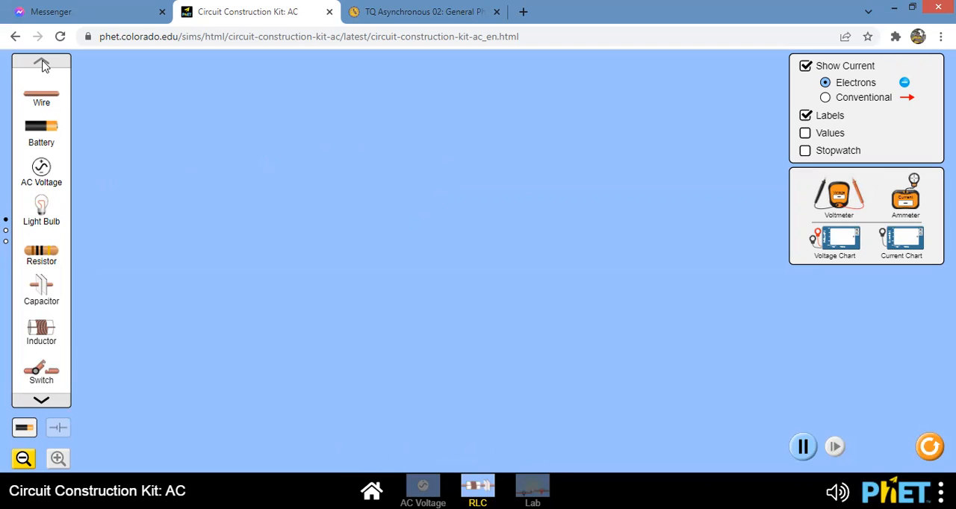
# - Place two batteries upright in the work area and join them end to end in a vertical stack
pyautogui.moveTo(41, 131); pyautogui.dragTo(125, 224)
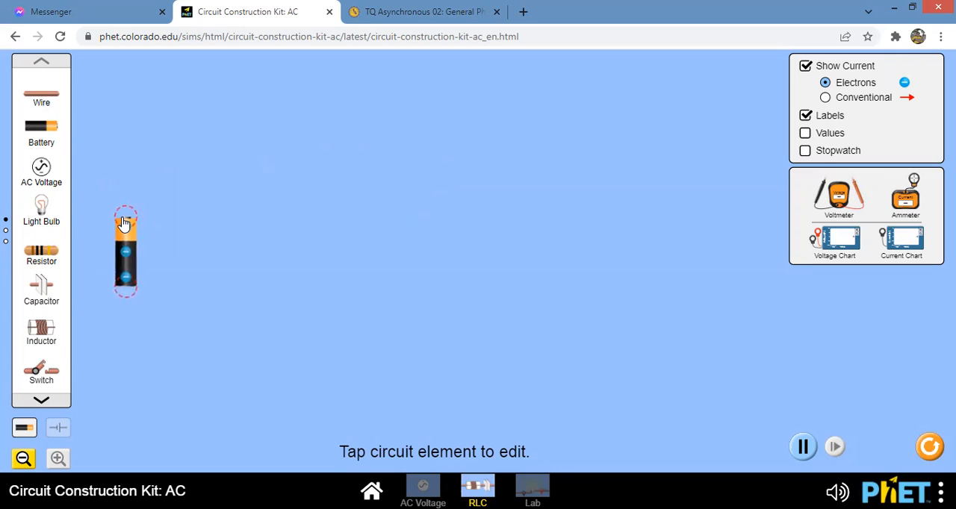
pyautogui.moveTo(127, 267); pyautogui.dragTo(150, 276)
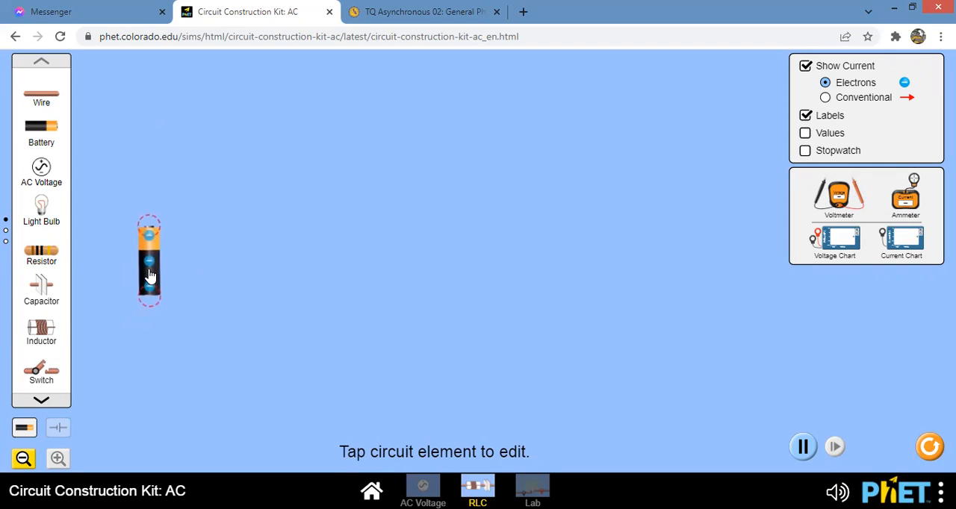
pyautogui.moveTo(145, 233); pyautogui.dragTo(148, 231)
pyautogui.click(148, 232)
pyautogui.moveTo(47, 139); pyautogui.dragTo(162, 123)
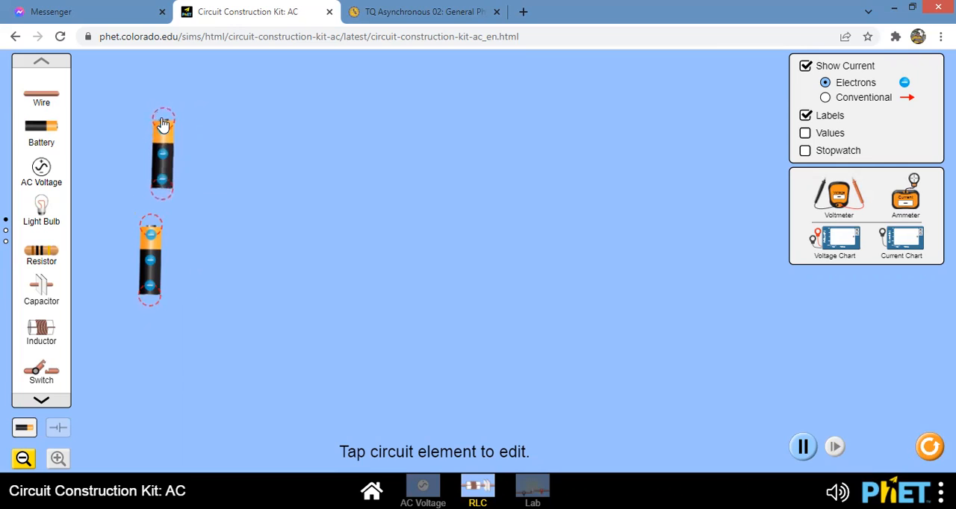
pyautogui.moveTo(162, 156); pyautogui.dragTo(148, 188)
pyautogui.click(148, 186)
pyautogui.moveTo(147, 156); pyautogui.dragTo(149, 158)
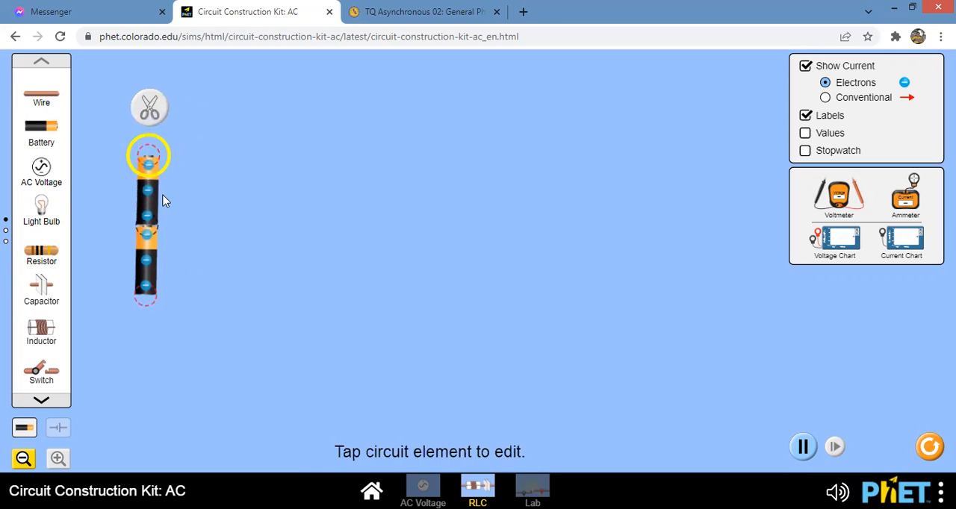
# - Split the junction between the two stacked batteries and reconnect them end to end
pyautogui.click(150, 235)
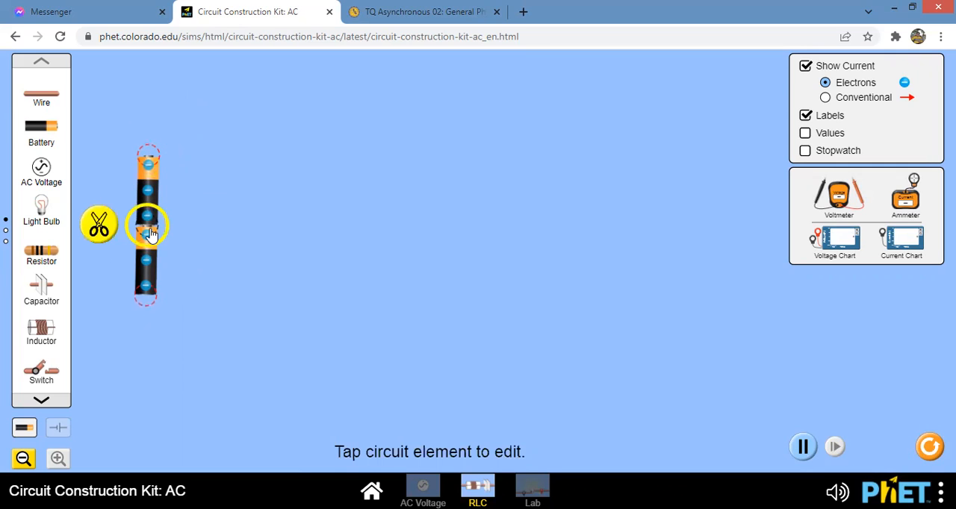
pyautogui.click(99, 228)
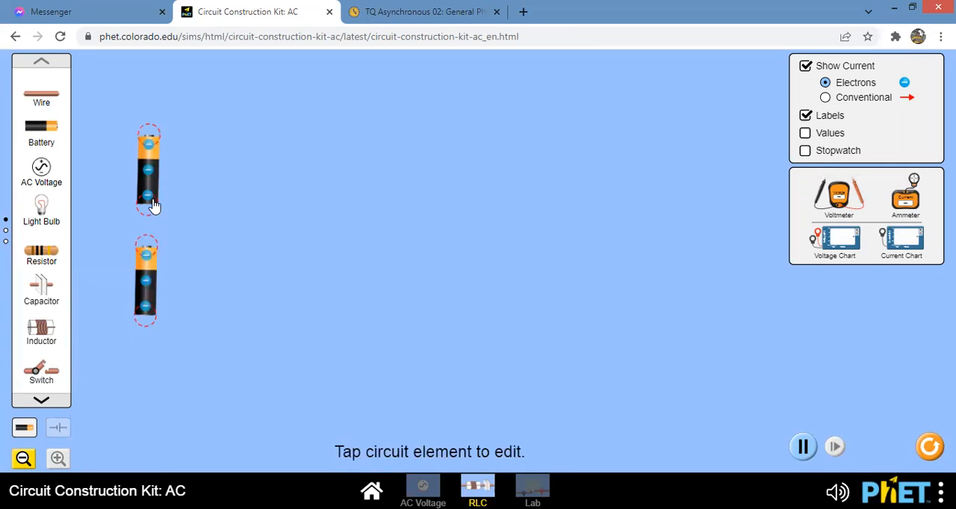
pyautogui.moveTo(152, 195); pyautogui.dragTo(147, 229)
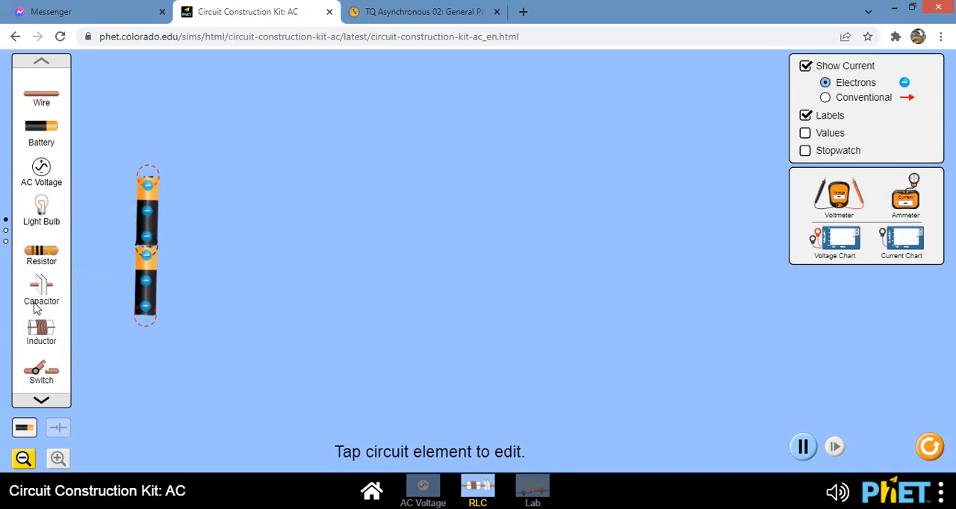
# - Place three capacitors in a horizontal row above and beside the battery stack
pyautogui.moveTo(41, 293); pyautogui.dragTo(299, 129)
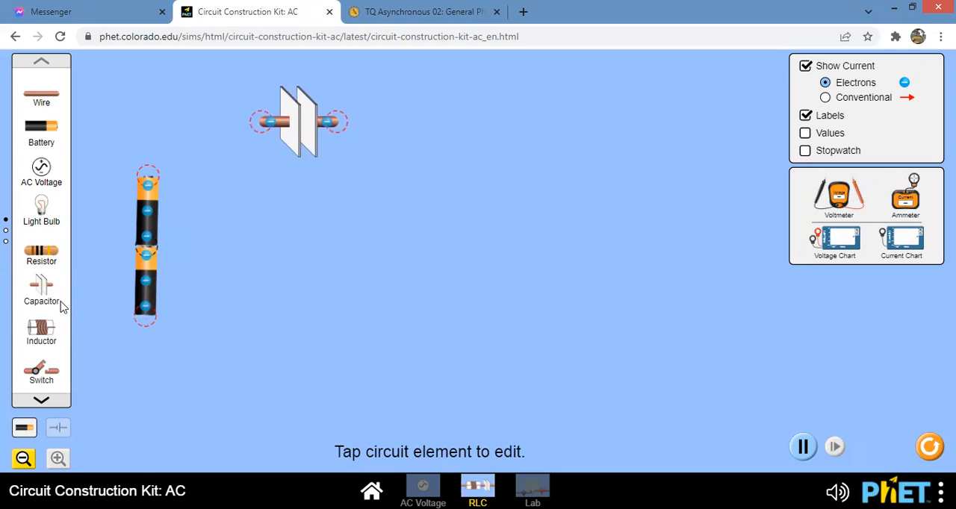
pyautogui.moveTo(41, 293); pyautogui.dragTo(456, 123)
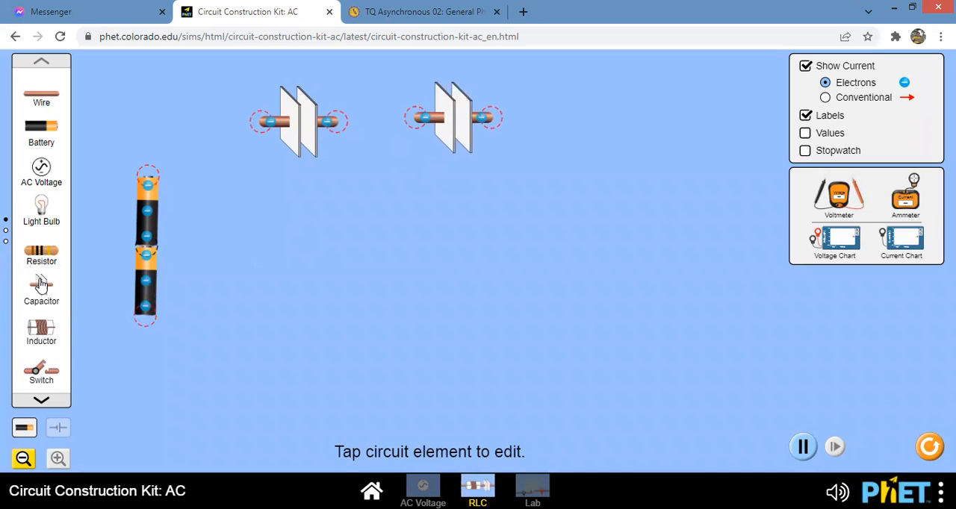
pyautogui.moveTo(45, 293); pyautogui.dragTo(595, 125)
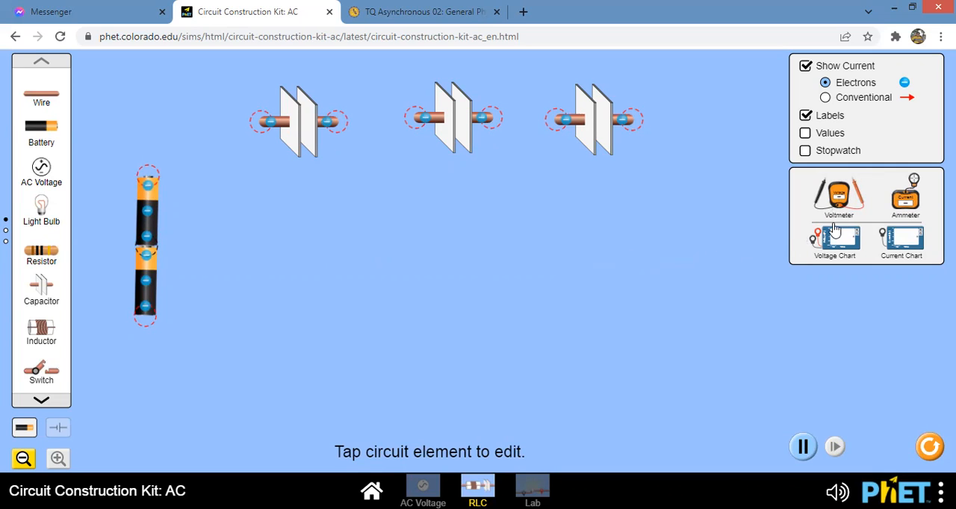
# - Try out the voltmeter and the ammeter in the work area, returning each to the toolbox
pyautogui.moveTo(835, 195); pyautogui.dragTo(575, 277)
pyautogui.moveTo(837, 197); pyautogui.dragTo(851, 231)
pyautogui.moveTo(590, 299); pyautogui.dragTo(863, 236)
pyautogui.moveTo(910, 200); pyautogui.dragTo(696, 292)
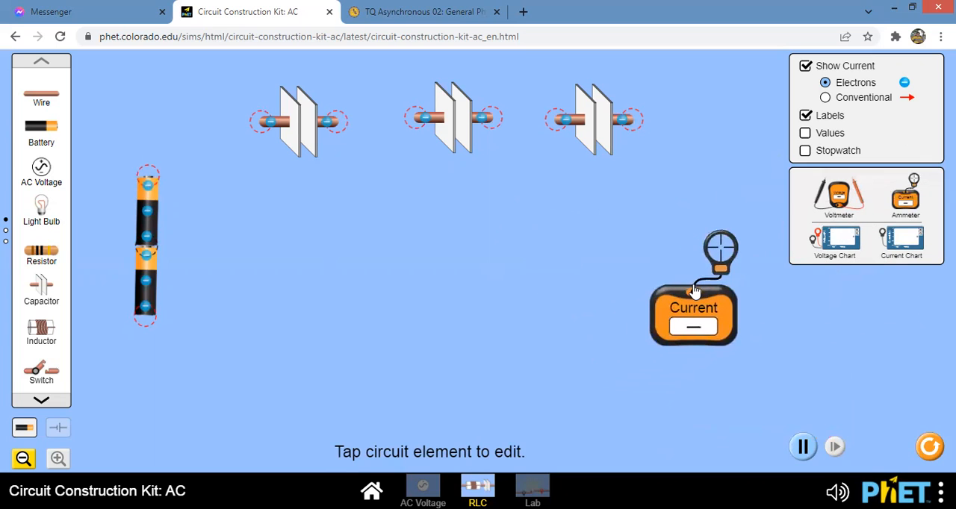
pyautogui.moveTo(726, 258)
pyautogui.mouseDown()
pyautogui.moveTo(622, 266)
pyautogui.moveTo(619, 240)
pyautogui.moveTo(736, 244)
pyautogui.mouseUp()
pyautogui.moveTo(700, 325); pyautogui.dragTo(913, 215)
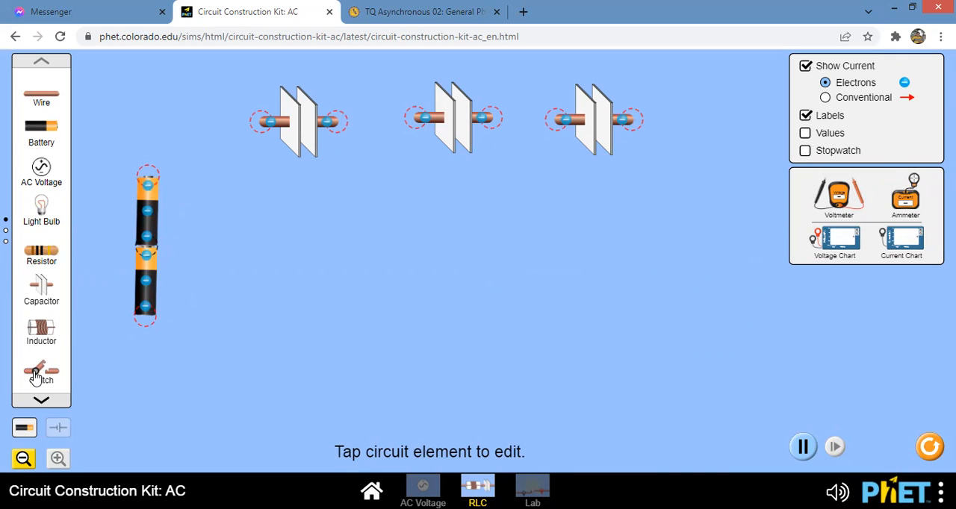
# - Place a switch below the capacitors and test opening and closing it, leaving it closed
pyautogui.moveTo(48, 377); pyautogui.dragTo(288, 351)
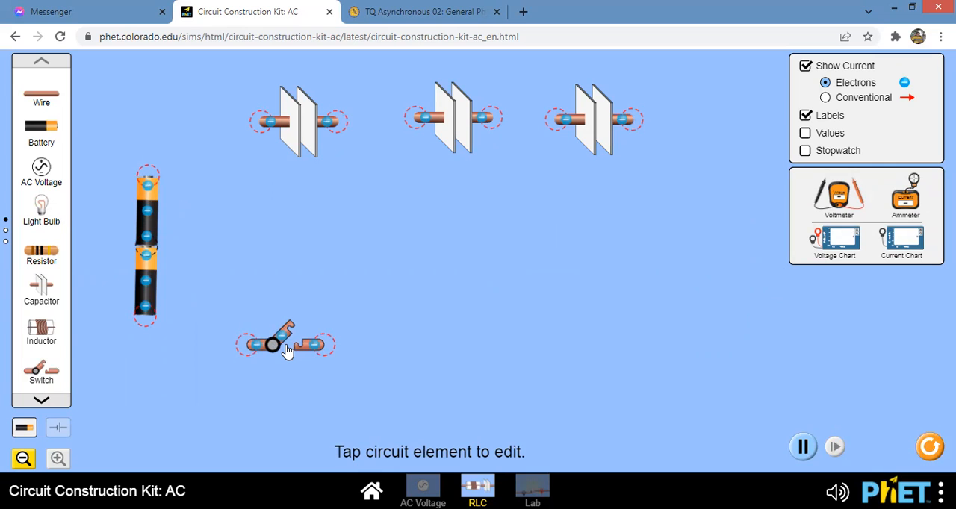
pyautogui.moveTo(289, 351); pyautogui.dragTo(292, 358)
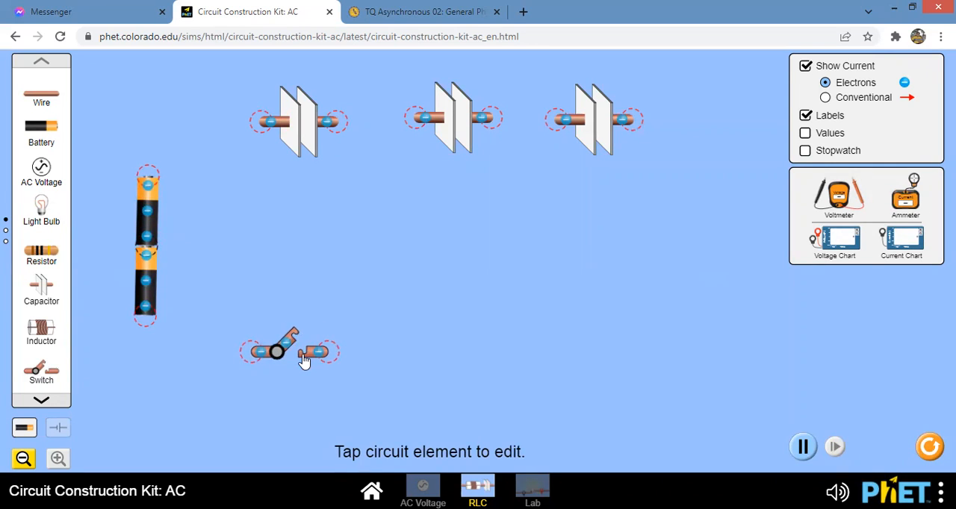
pyautogui.click(303, 358)
pyautogui.click(303, 357)
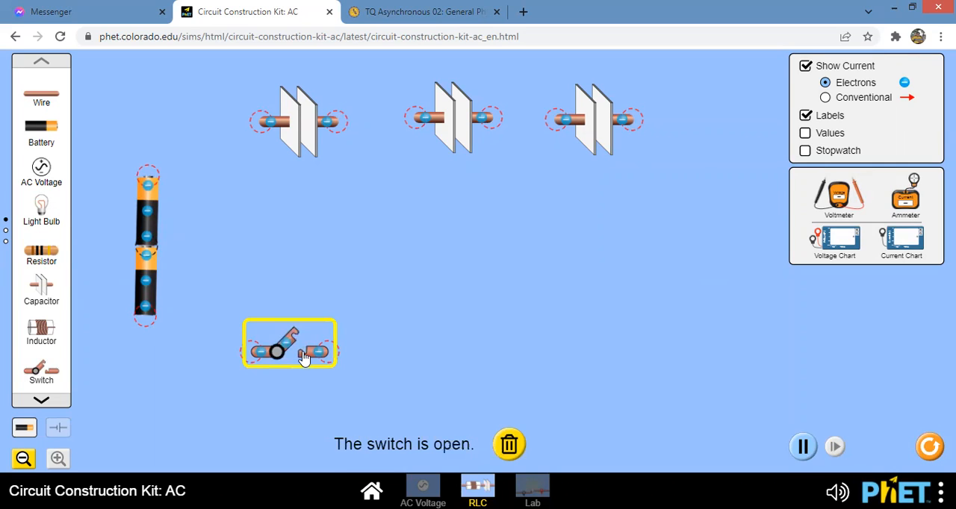
pyautogui.click(303, 357)
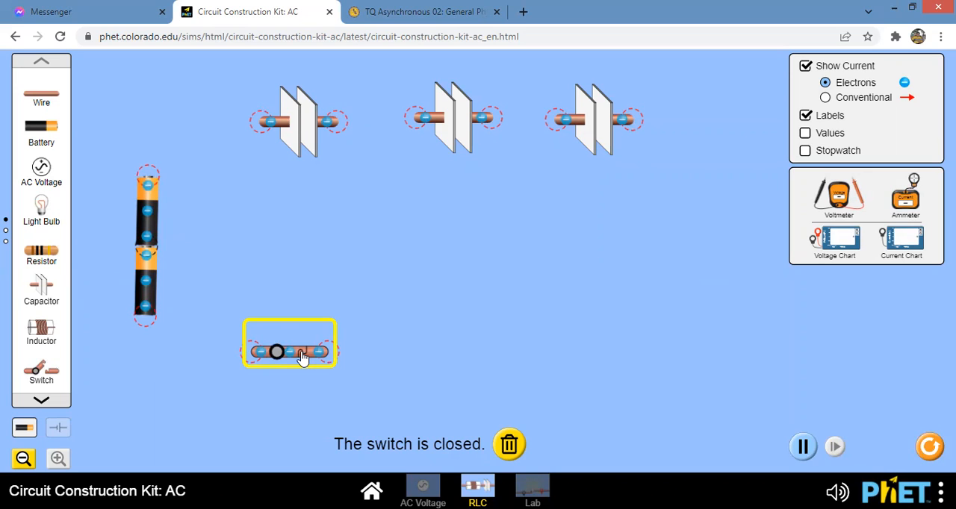
pyautogui.click(302, 358)
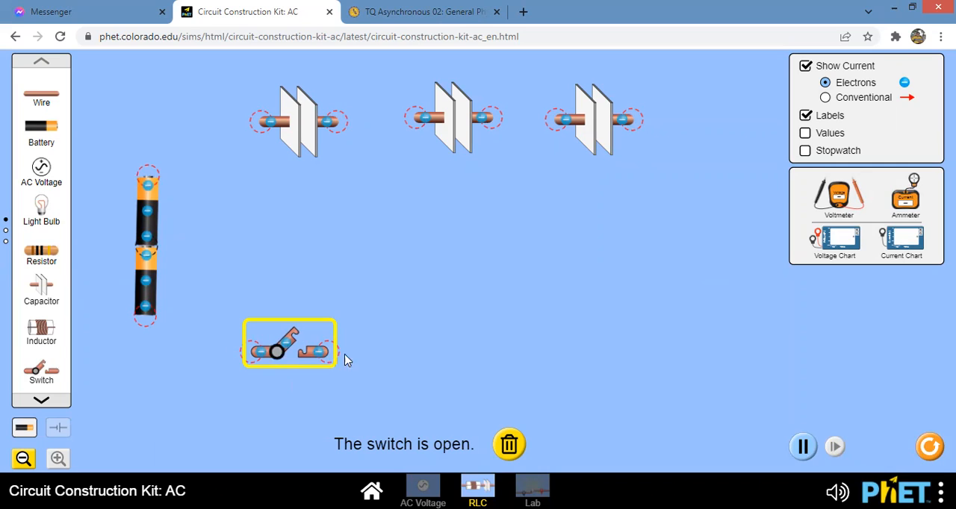
pyautogui.click(303, 357)
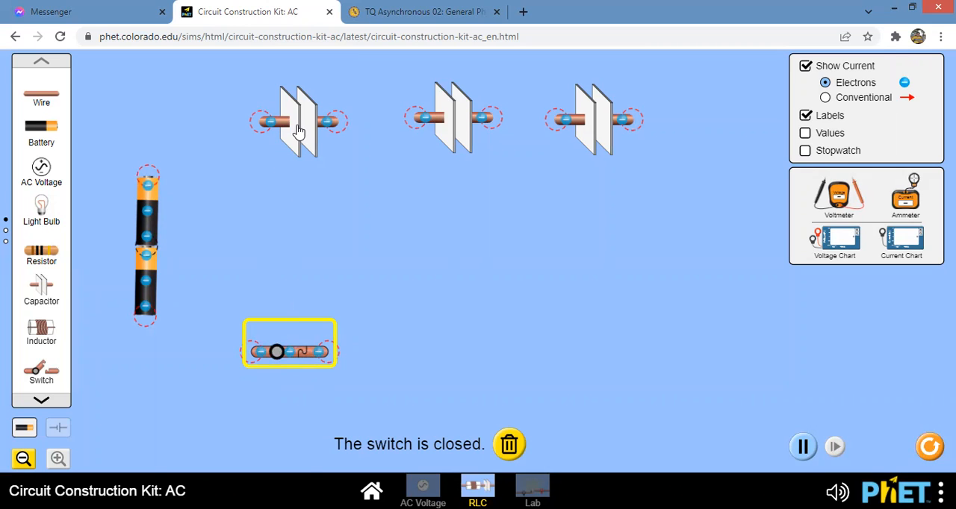
# - Wire the upper battery's positive end to the first capacitor and connect the three capacitors in series with wires
pyautogui.moveTo(41, 96); pyautogui.dragTo(152, 114)
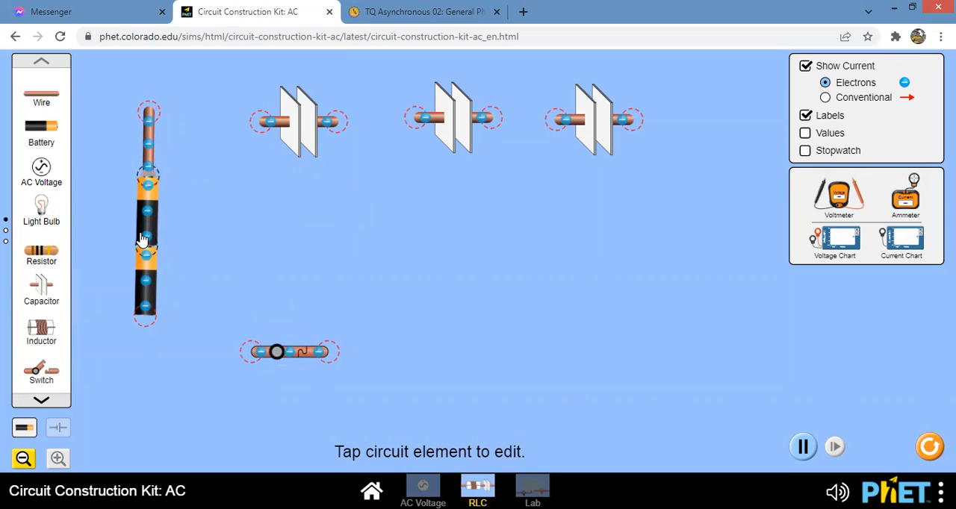
pyautogui.moveTo(149, 132)
pyautogui.mouseDown()
pyautogui.moveTo(151, 146)
pyautogui.moveTo(150, 138)
pyautogui.mouseUp()
pyautogui.moveTo(41, 94); pyautogui.dragTo(260, 132)
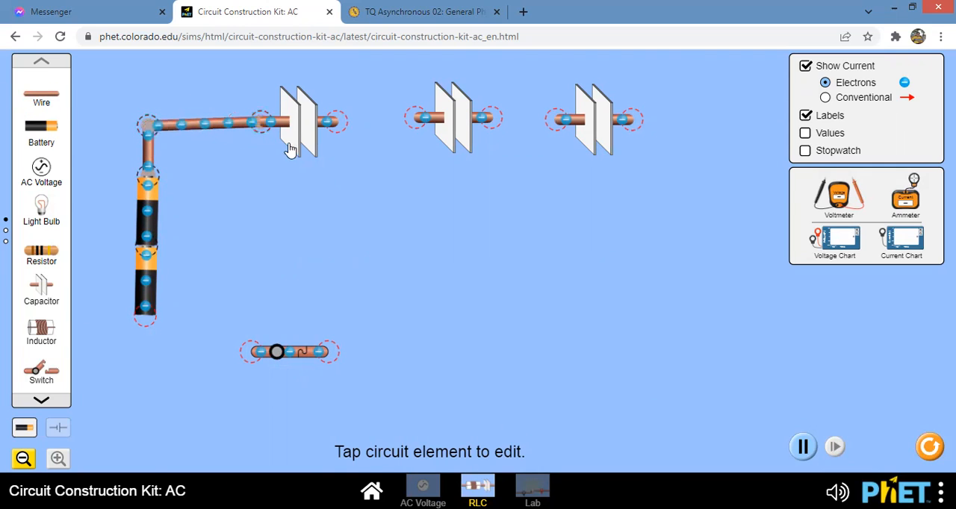
pyautogui.moveTo(49, 94); pyautogui.dragTo(376, 137)
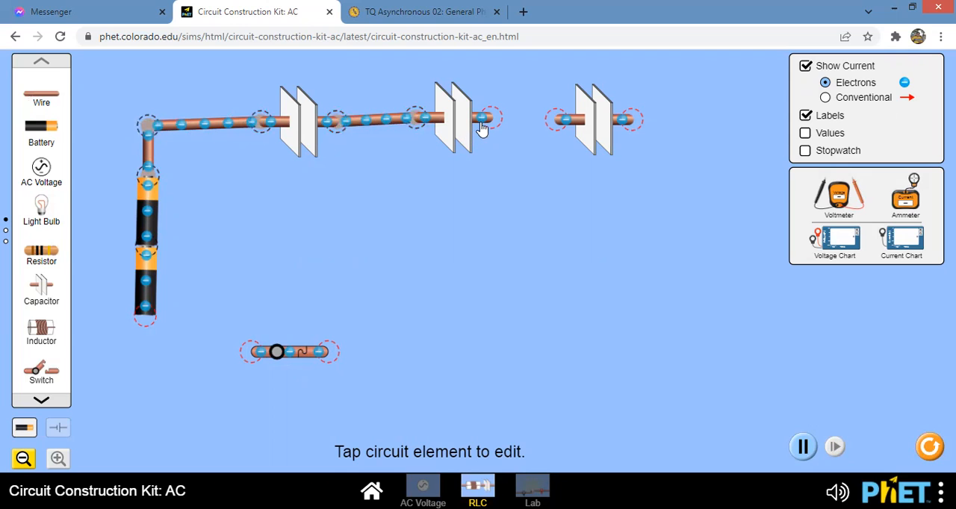
pyautogui.moveTo(41, 100); pyautogui.dragTo(540, 133)
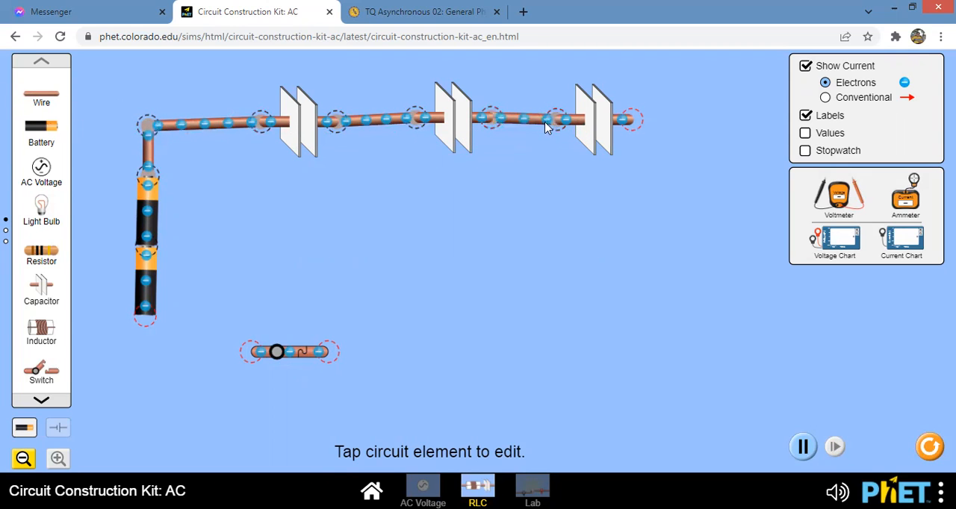
# - Complete the loop with wires from the third capacitor to the lower battery's negative end, and level the middle capacitor with the others
pyautogui.moveTo(41, 97); pyautogui.dragTo(630, 328)
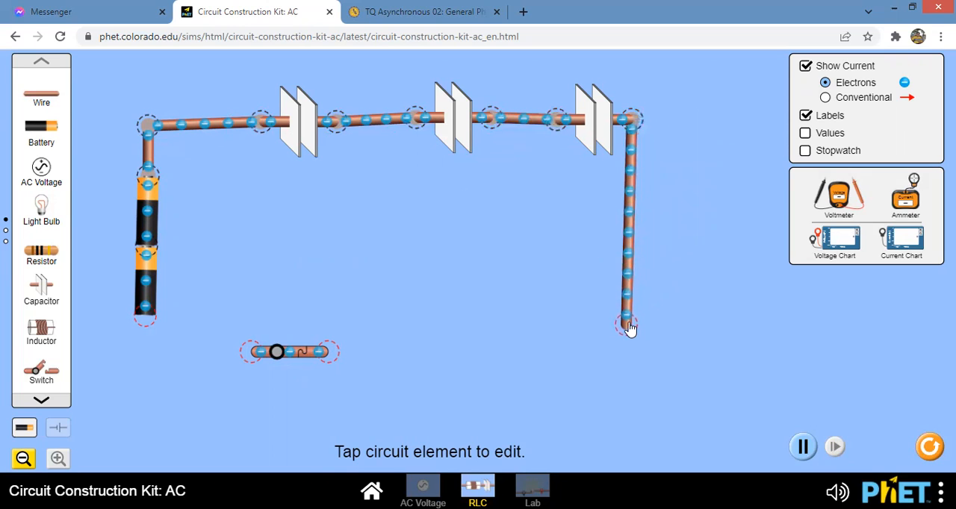
pyautogui.moveTo(35, 96); pyautogui.dragTo(617, 335)
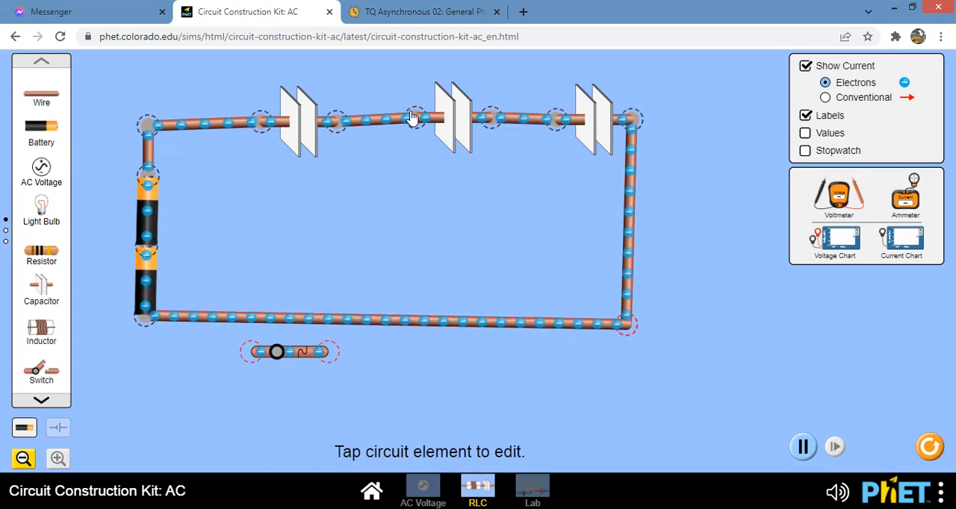
pyautogui.moveTo(453, 120)
pyautogui.mouseDown()
pyautogui.moveTo(454, 133)
pyautogui.moveTo(448, 121)
pyautogui.mouseUp()
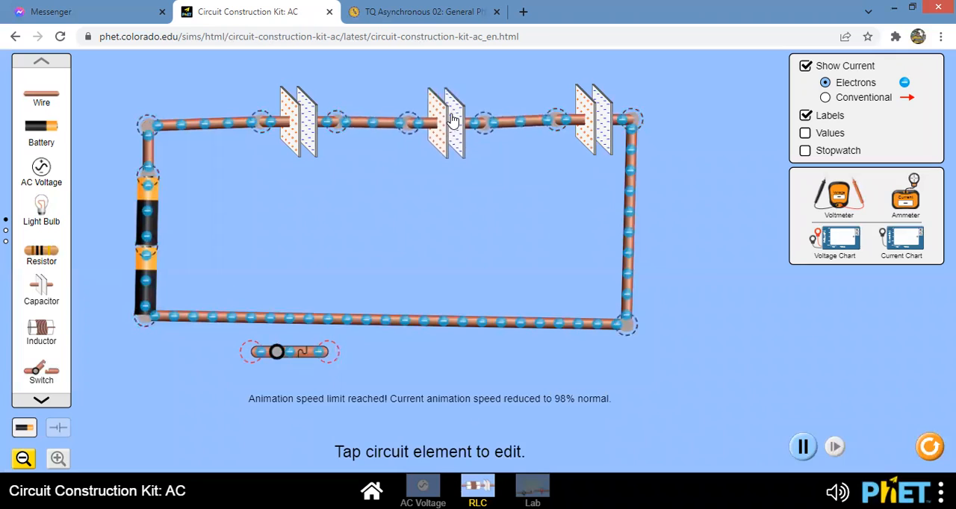
pyautogui.click(448, 123)
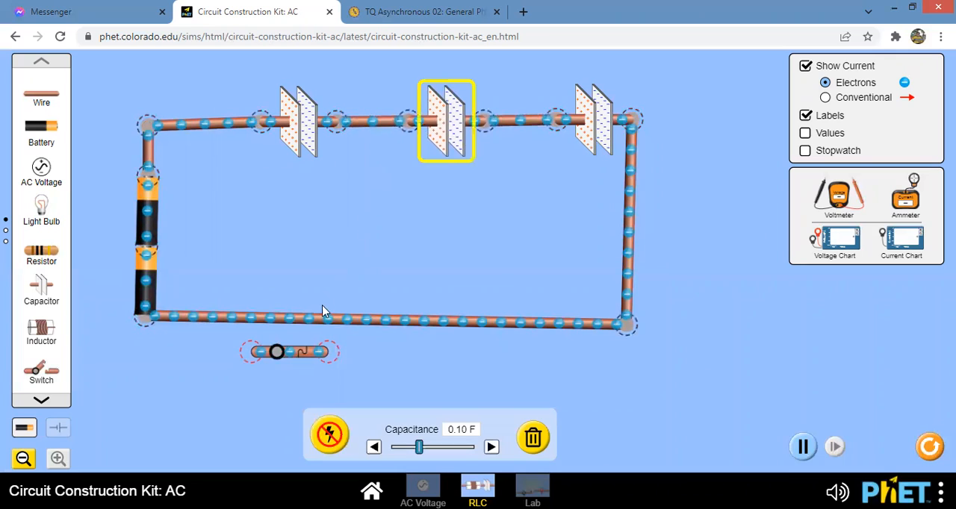
# - Split the junction at the lower battery's negative end, insert the switch between the battery and the bottom wire, and open it
pyautogui.click(147, 321)
pyautogui.click(110, 349)
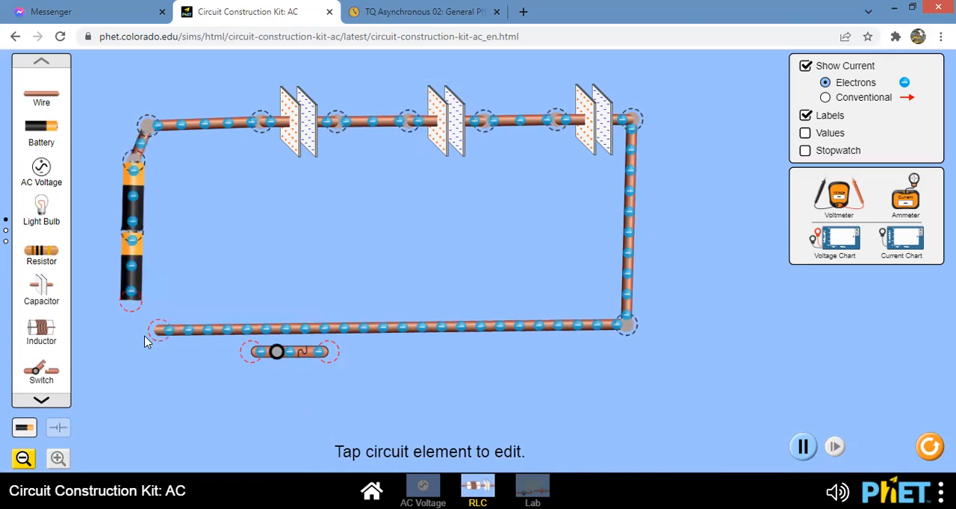
pyautogui.moveTo(164, 338); pyautogui.dragTo(284, 327)
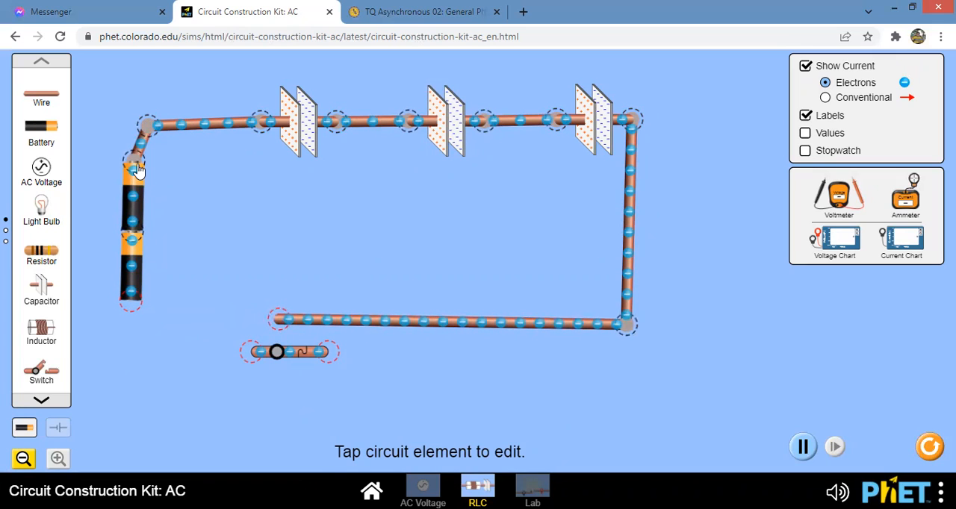
pyautogui.moveTo(136, 171); pyautogui.dragTo(147, 171)
pyautogui.moveTo(273, 359); pyautogui.dragTo(178, 321)
pyautogui.moveTo(145, 290); pyautogui.dragTo(173, 299)
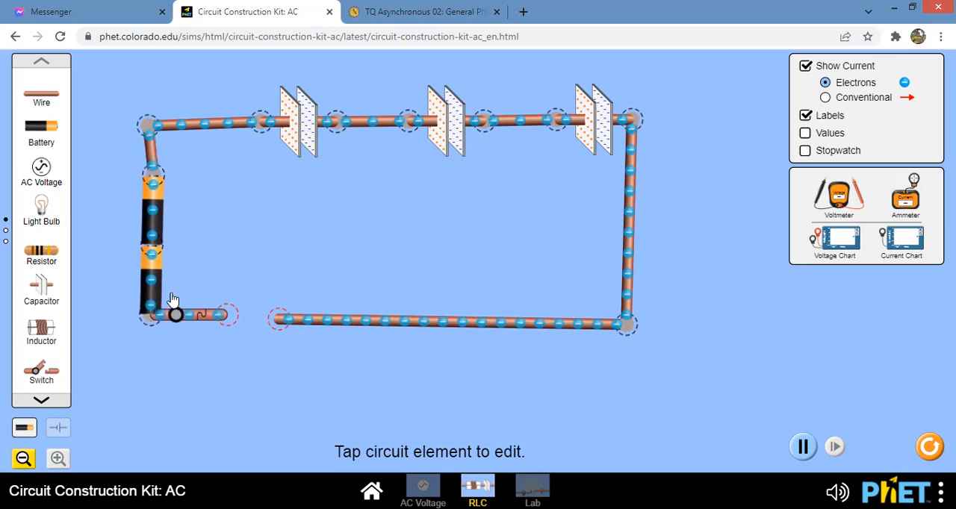
pyautogui.moveTo(278, 320); pyautogui.dragTo(224, 317)
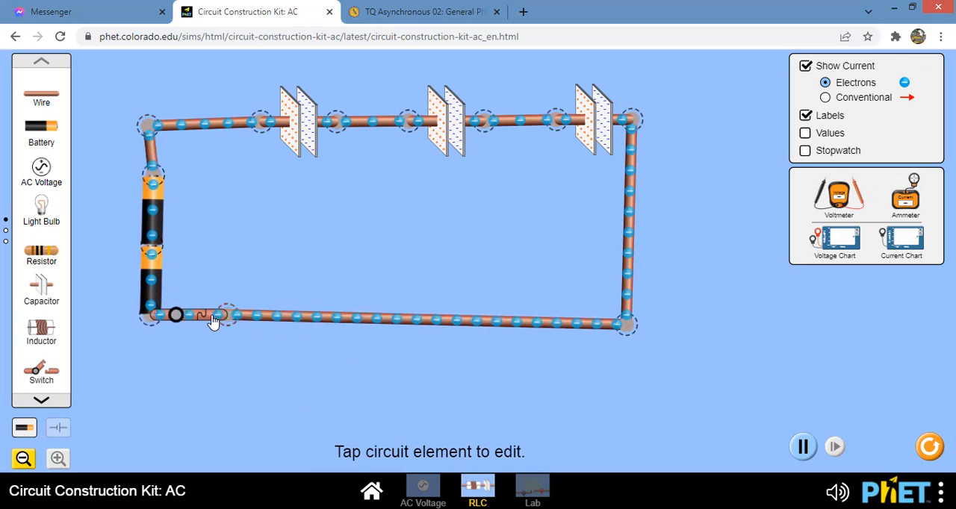
pyautogui.click(208, 319)
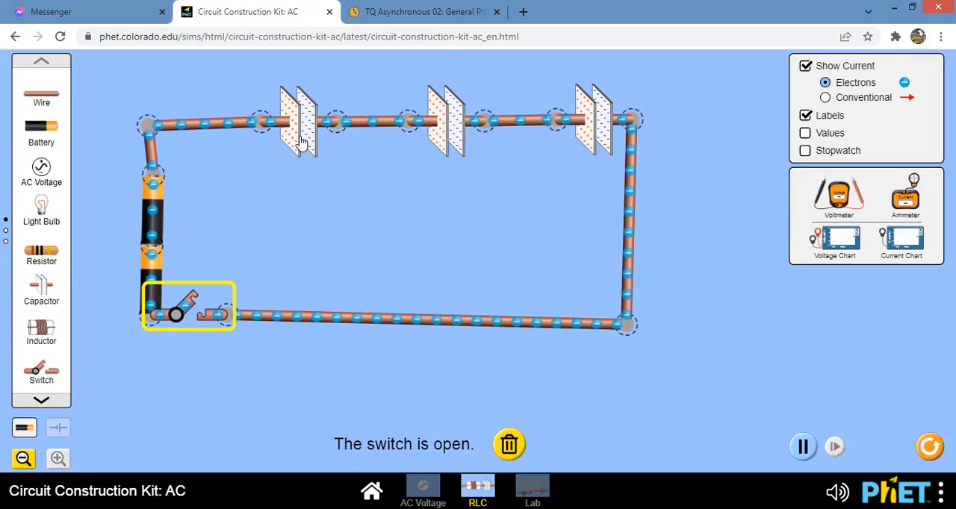
# - Bring out the voltmeter and measure the voltage across the first capacitor and across the middle capacitor
pyautogui.moveTo(842, 208); pyautogui.dragTo(293, 298)
pyautogui.moveTo(239, 277); pyautogui.dragTo(250, 168)
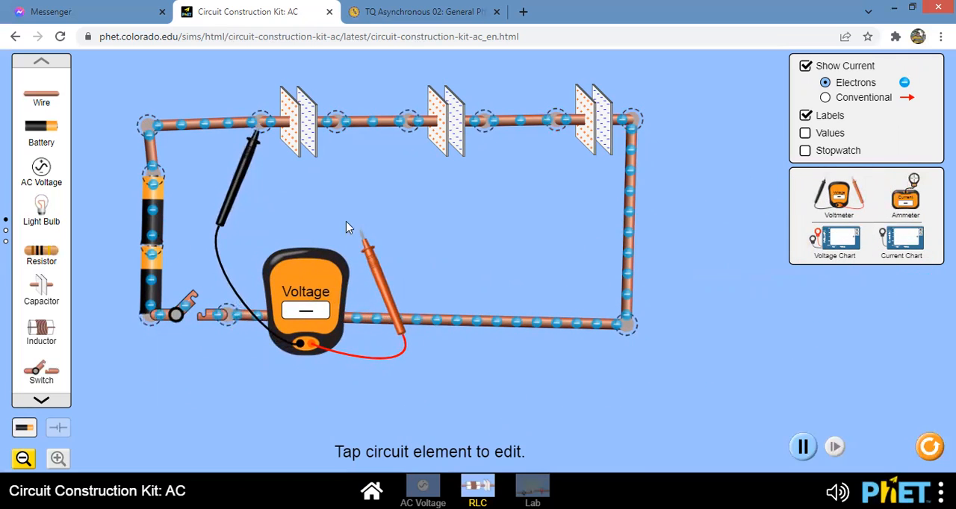
pyautogui.moveTo(366, 245); pyautogui.dragTo(338, 148)
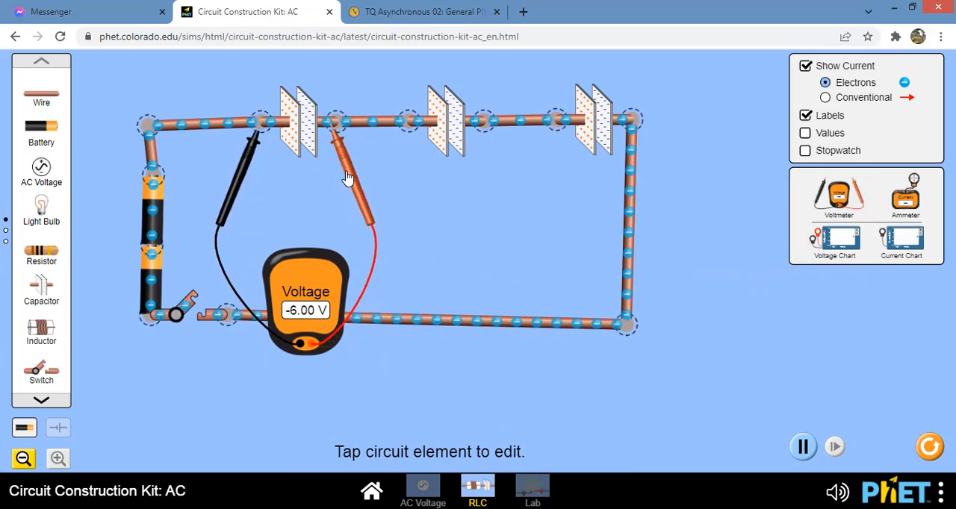
pyautogui.moveTo(346, 179); pyautogui.dragTo(501, 177)
pyautogui.moveTo(239, 181); pyautogui.dragTo(385, 187)
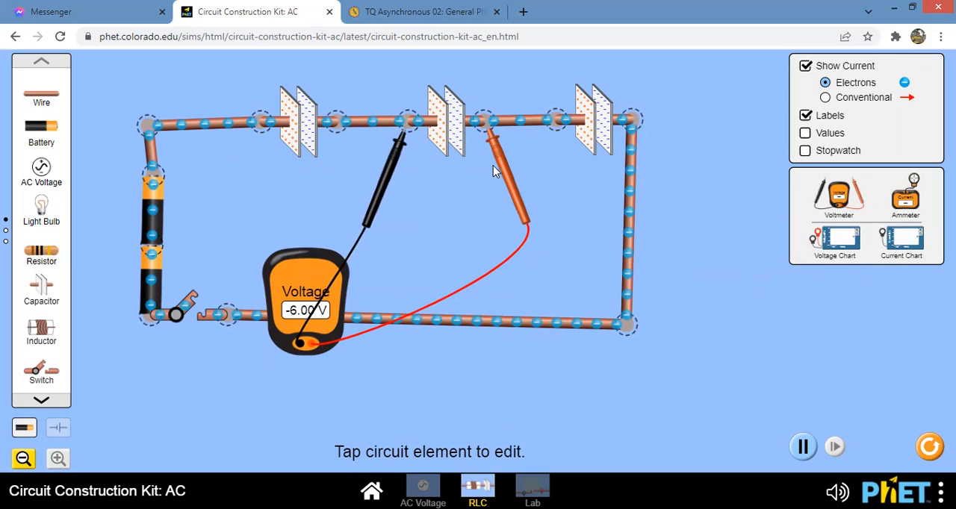
# - Swap the voltmeter's red and black probes across the middle capacitor to measure its voltage with reversed polarity
pyautogui.moveTo(395, 181); pyautogui.dragTo(445, 216)
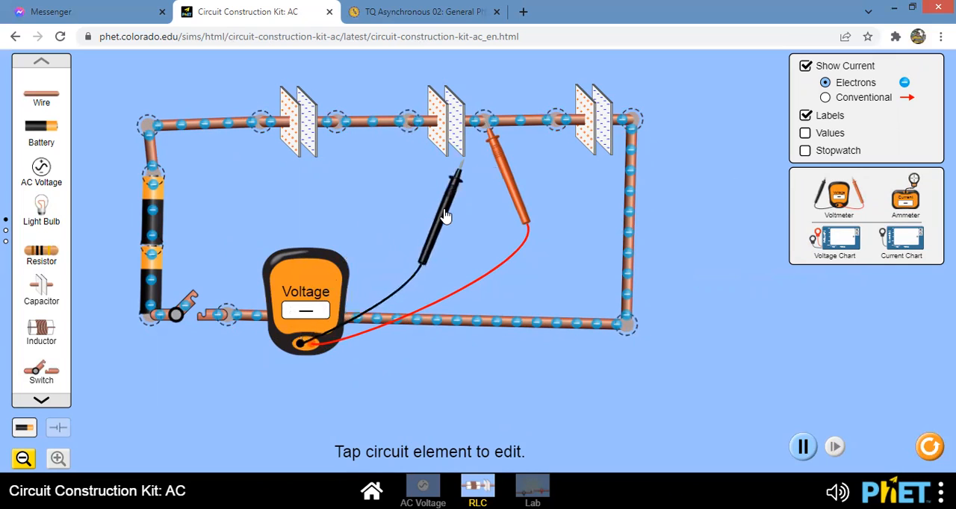
pyautogui.moveTo(500, 185); pyautogui.dragTo(484, 143)
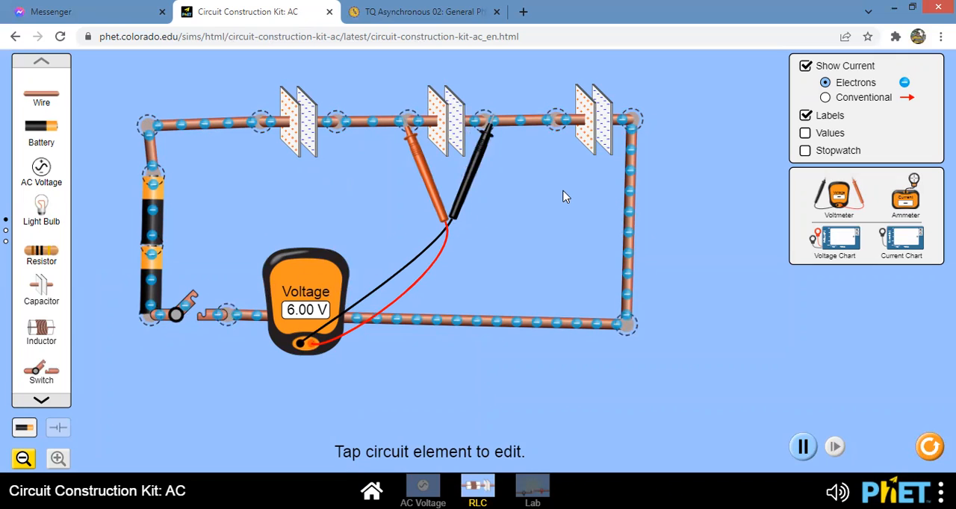
# - Disconnect the batteries and switch from the loop, and wire a light bulb in their place to discharge the capacitors
pyautogui.moveTo(44, 212); pyautogui.dragTo(229, 245)
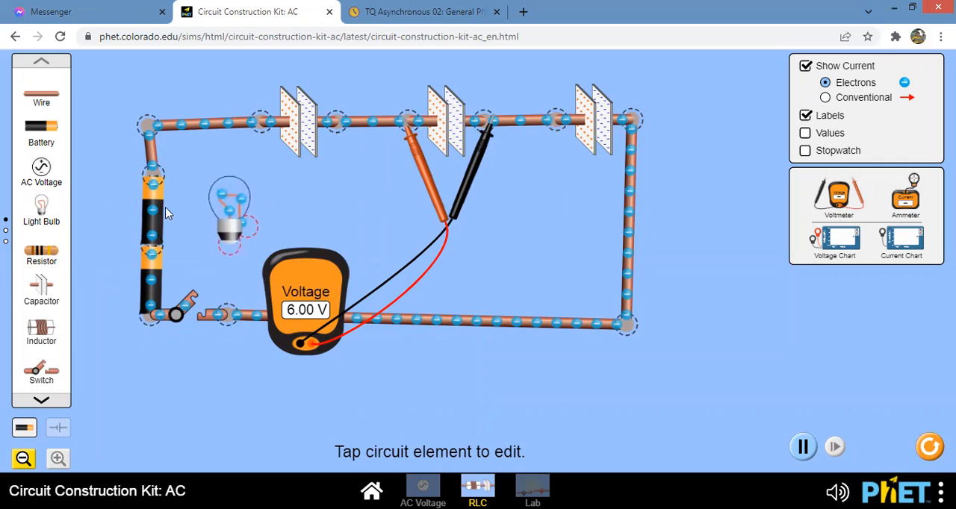
pyautogui.click(151, 178)
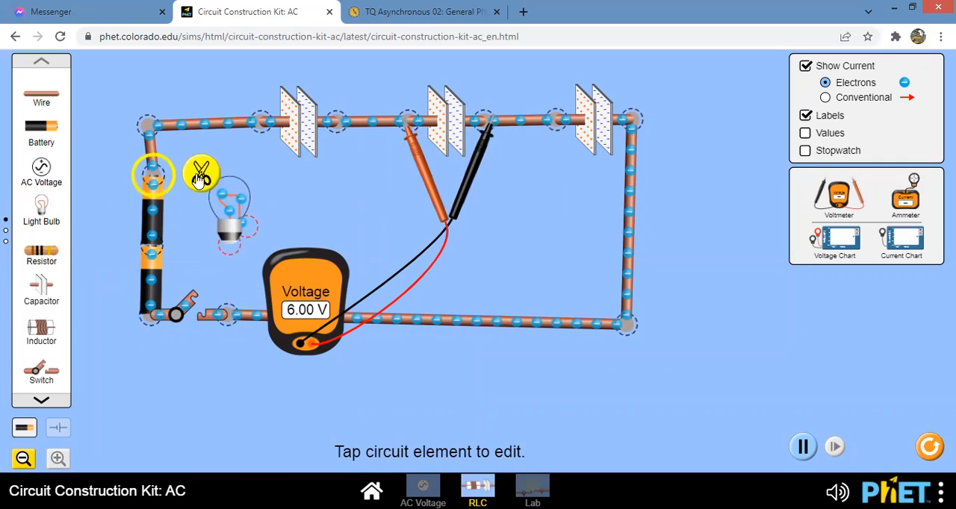
pyautogui.click(202, 178)
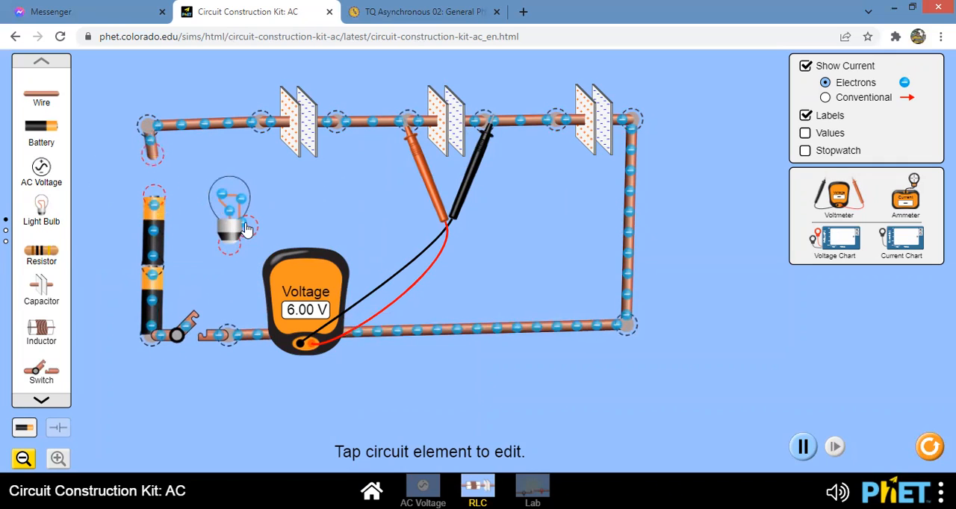
pyautogui.click(236, 338)
pyautogui.click(229, 384)
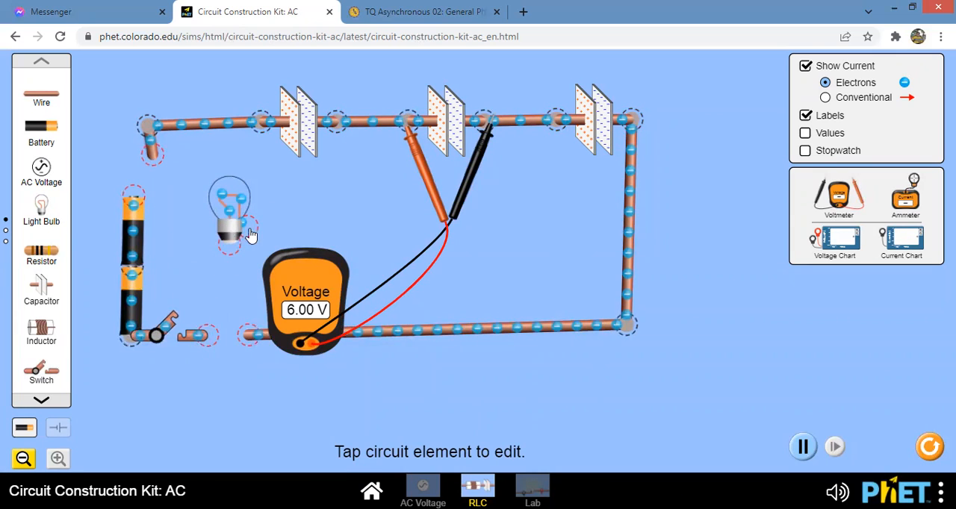
pyautogui.moveTo(53, 103); pyautogui.dragTo(229, 252)
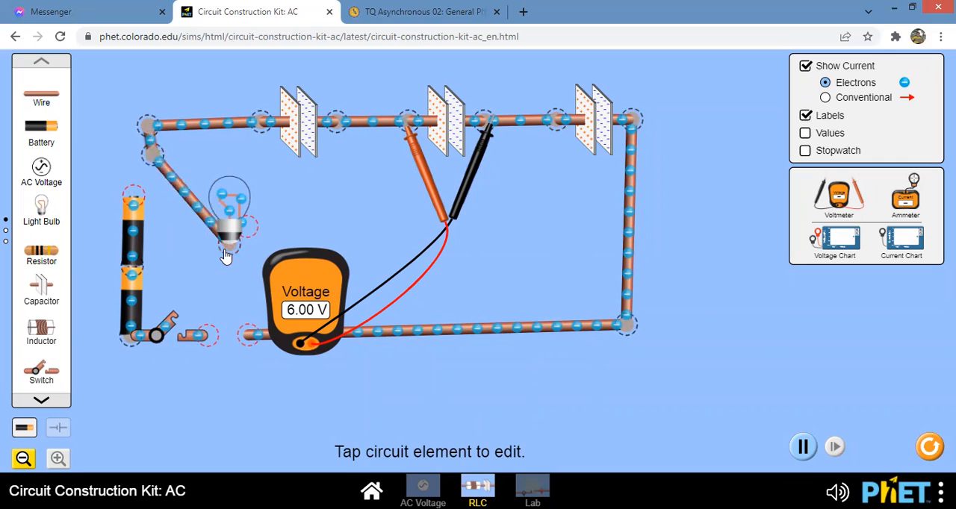
pyautogui.moveTo(43, 102); pyautogui.dragTo(256, 334)
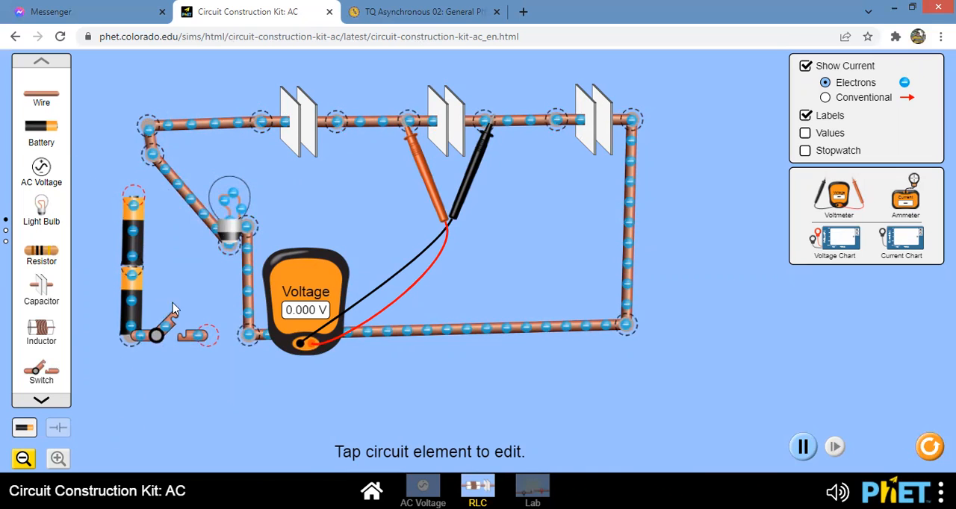
# - Split the junctions joining the light bulb's two wires to the capacitor circuit at its upper and lower ends
pyautogui.click(153, 155)
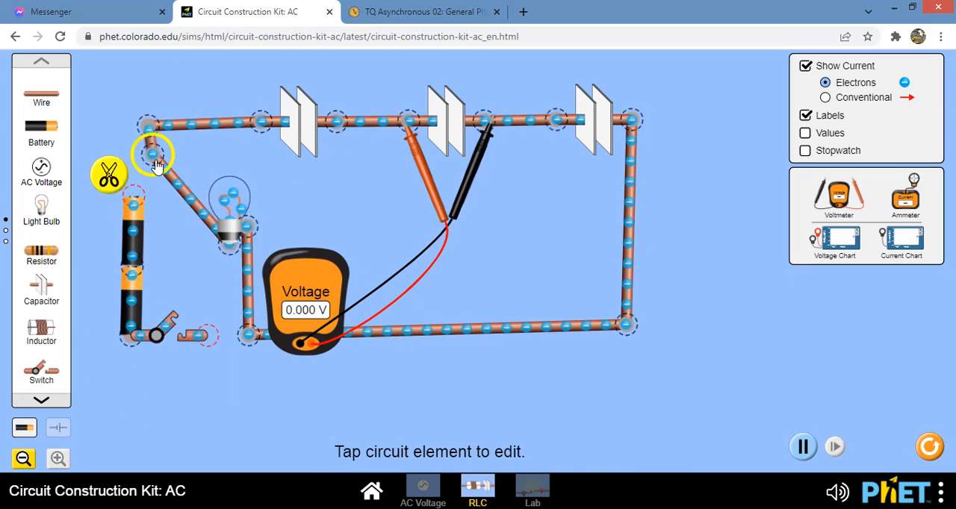
pyautogui.click(110, 175)
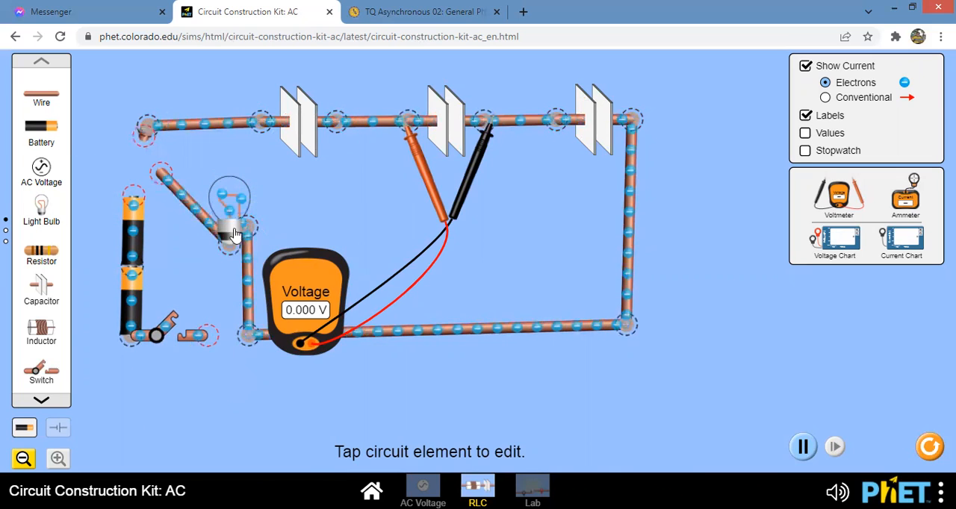
pyautogui.click(250, 340)
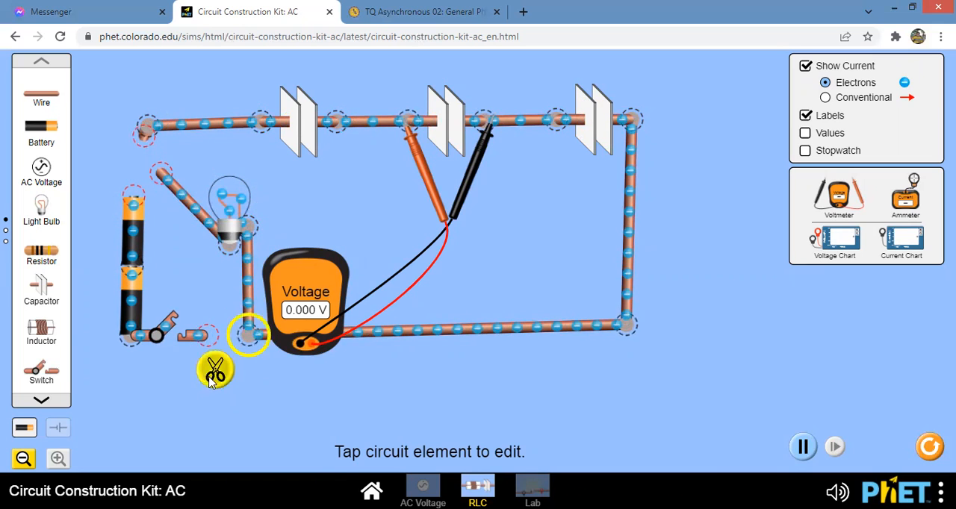
pyautogui.click(213, 376)
# - Detach both wires from the light bulb and return the wires and the bulb to the component toolbox
pyautogui.moveTo(230, 233); pyautogui.dragTo(41, 113)
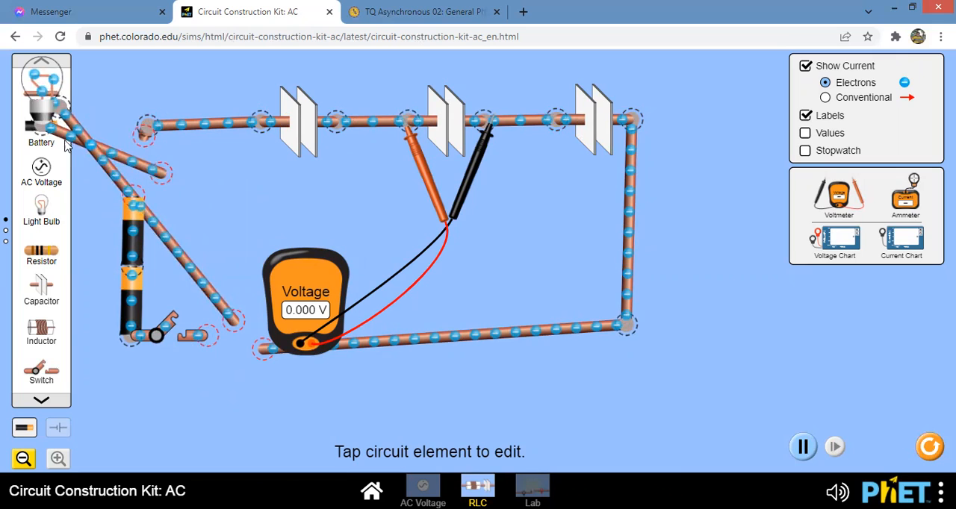
pyautogui.click(47, 128)
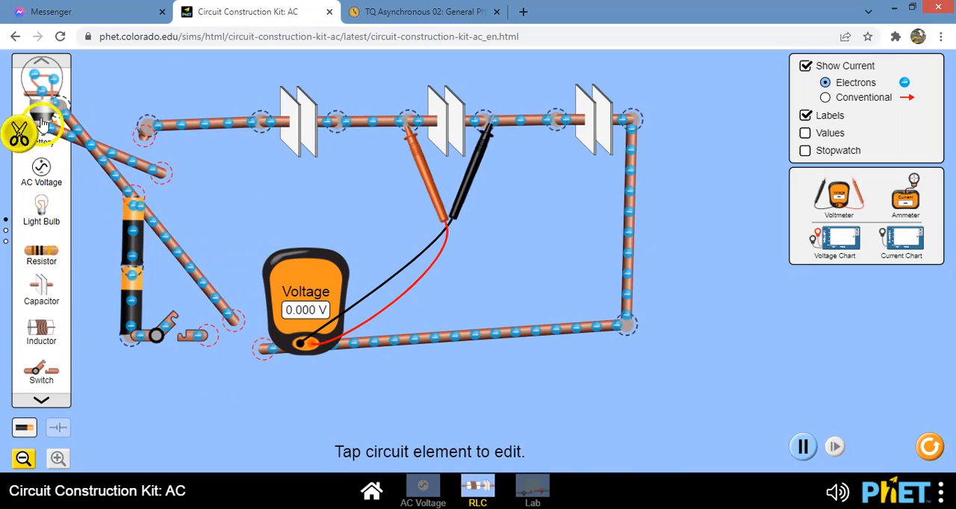
pyautogui.click(19, 131)
pyautogui.click(58, 97)
pyautogui.click(58, 71)
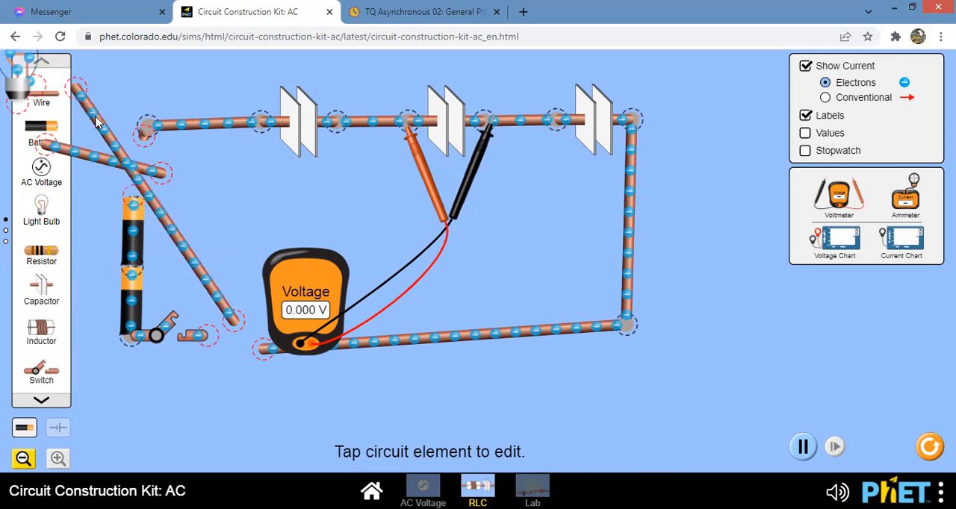
pyautogui.moveTo(143, 185); pyautogui.dragTo(31, 196)
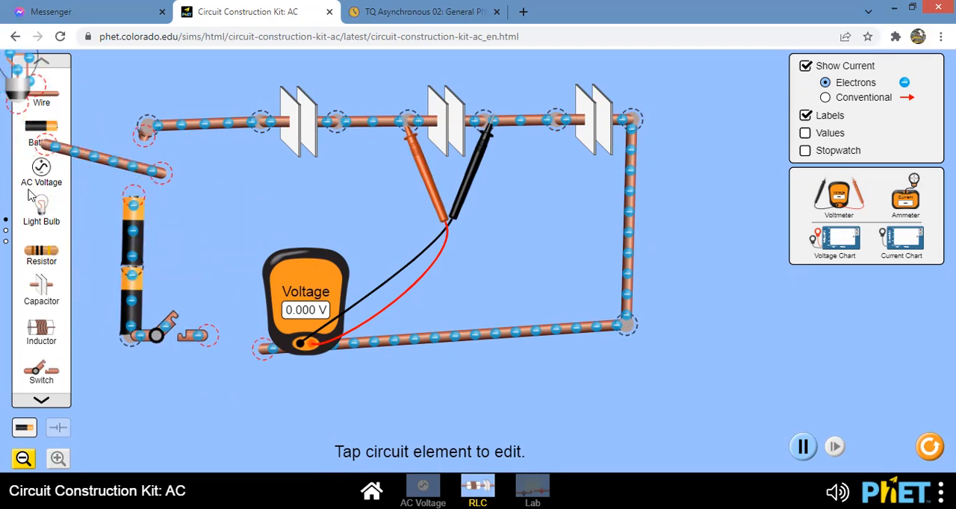
pyautogui.moveTo(115, 166); pyautogui.dragTo(84, 181)
pyautogui.moveTo(22, 88); pyautogui.dragTo(39, 181)
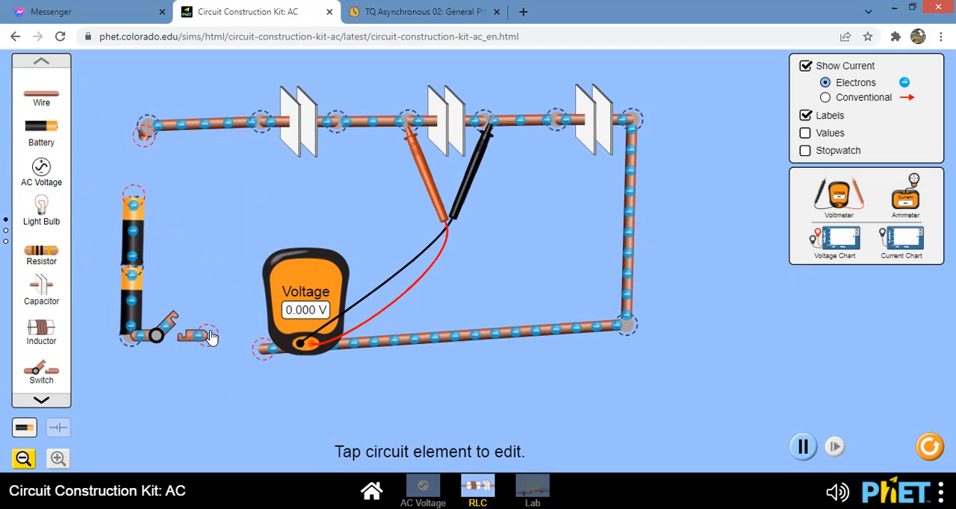
# - Reconnect the bottom wire to the switch and add a wire from the upper-left corner to the upper battery's positive end
pyautogui.moveTo(273, 356); pyautogui.dragTo(279, 324)
pyautogui.moveTo(264, 354); pyautogui.dragTo(223, 338)
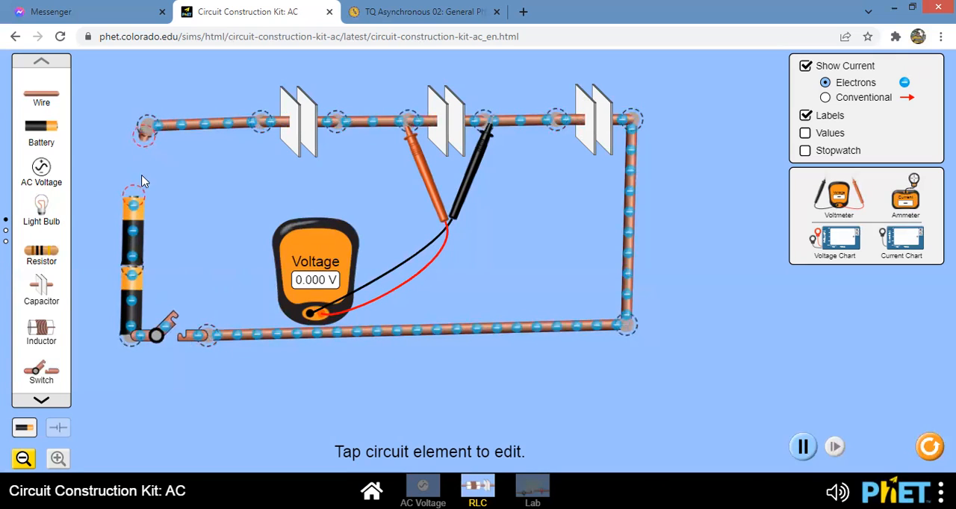
pyautogui.moveTo(132, 217); pyautogui.dragTo(143, 216)
pyautogui.moveTo(41, 97); pyautogui.dragTo(153, 205)
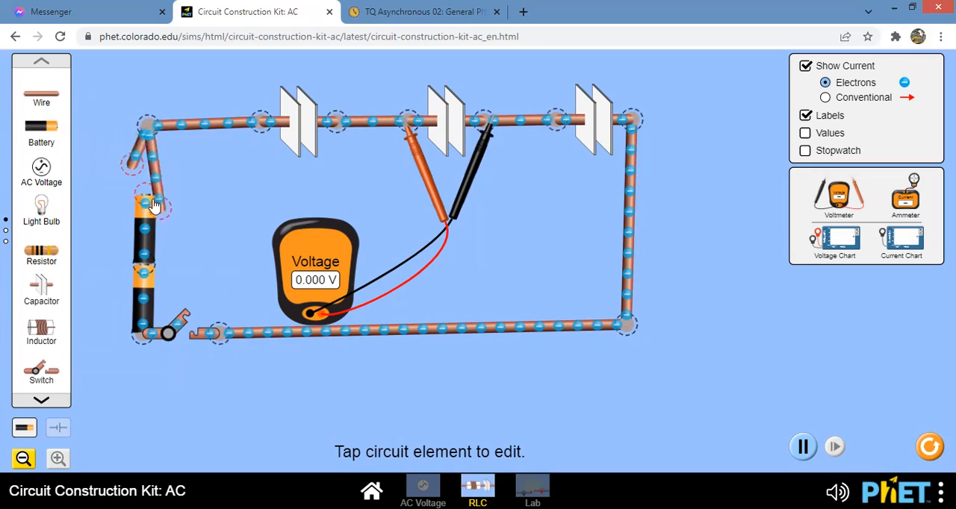
# - Split the upper-left corner junction, remove the leftover short wire, and rejoin the battery's wire to the top wire
pyautogui.moveTo(137, 158); pyautogui.dragTo(121, 146)
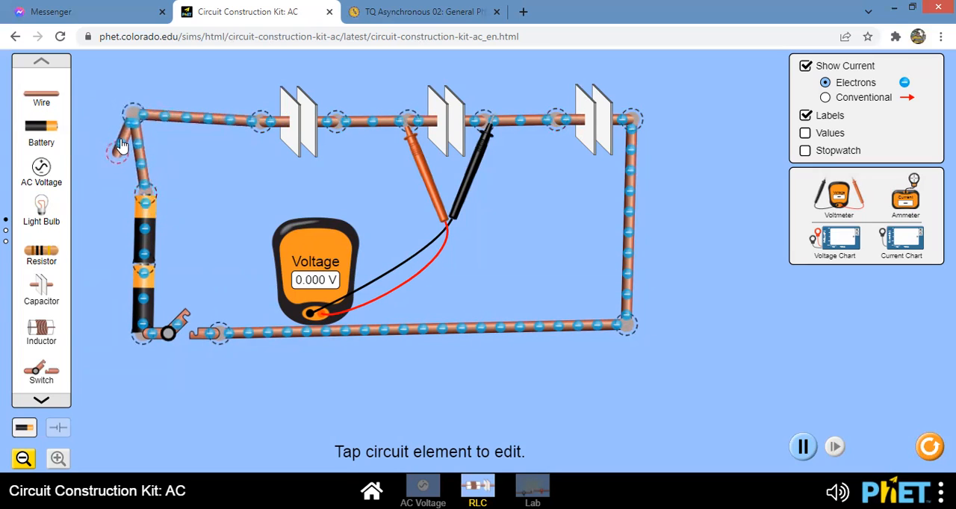
pyautogui.click(132, 119)
pyautogui.click(117, 76)
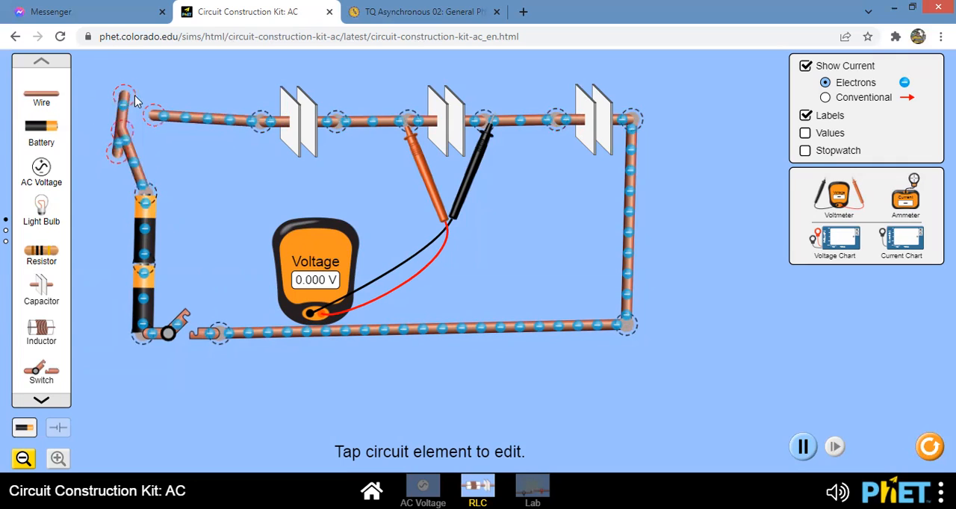
pyautogui.moveTo(121, 141); pyautogui.dragTo(30, 115)
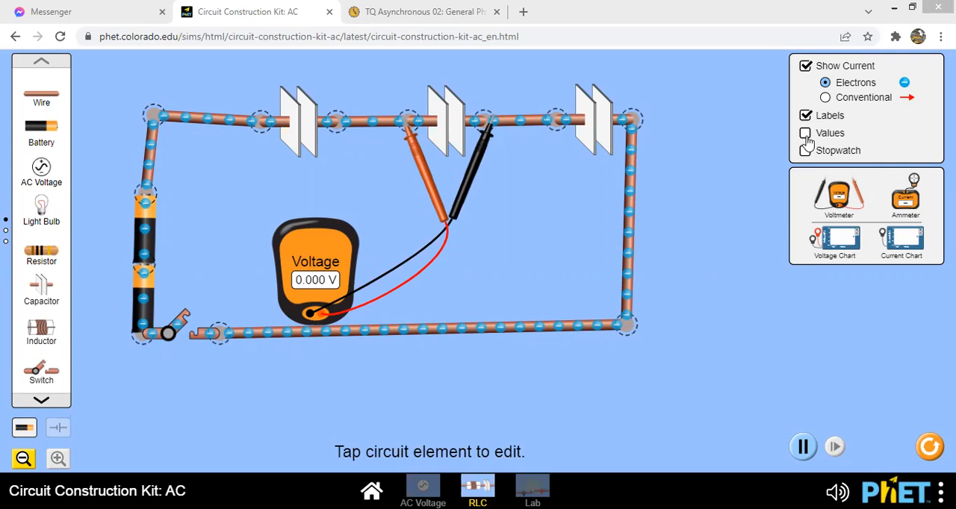
# - Display the component values and set the first capacitor's capacitance to 0.11 F
pyautogui.click(805, 135)
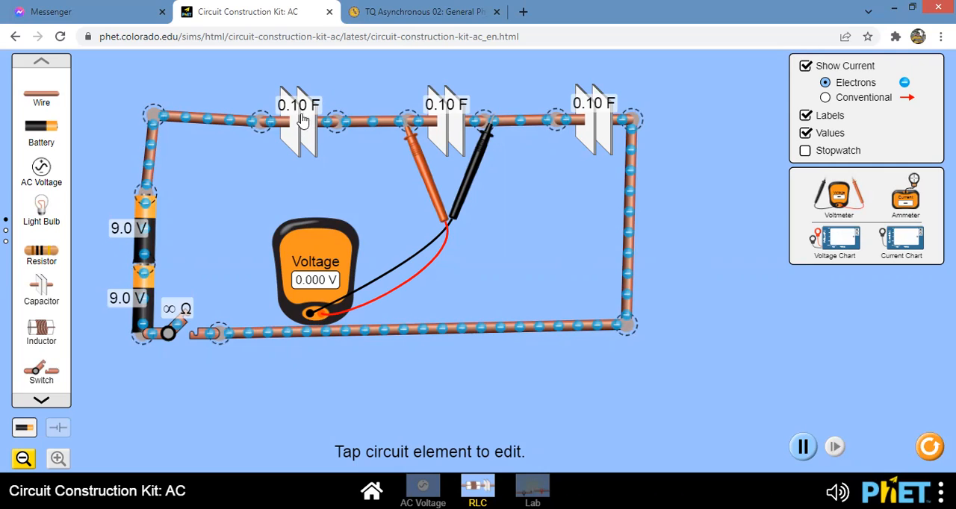
pyautogui.click(304, 112)
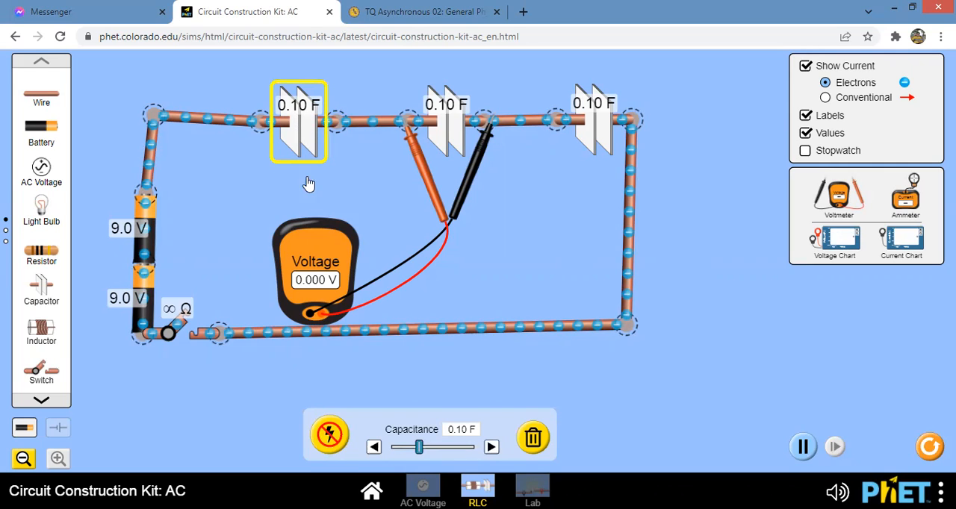
pyautogui.moveTo(424, 453); pyautogui.dragTo(393, 452)
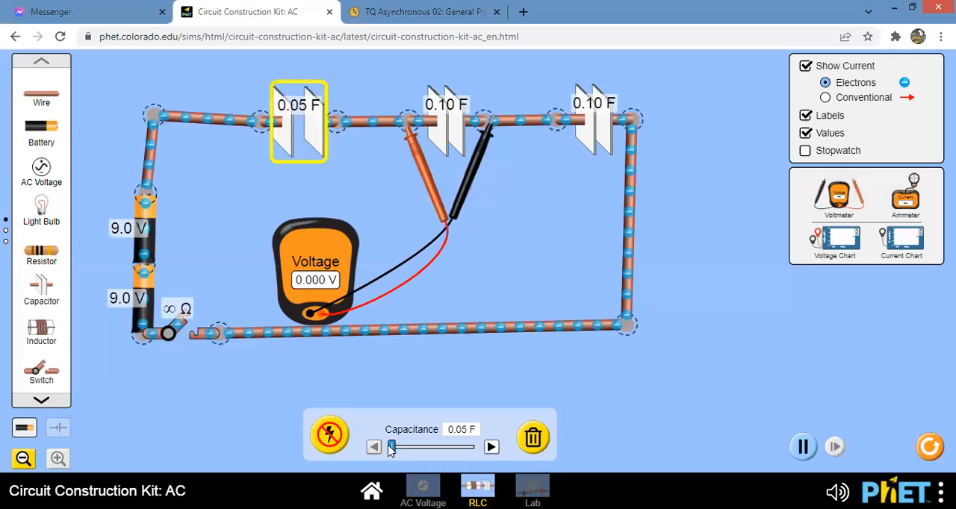
pyautogui.moveTo(393, 448); pyautogui.dragTo(425, 450)
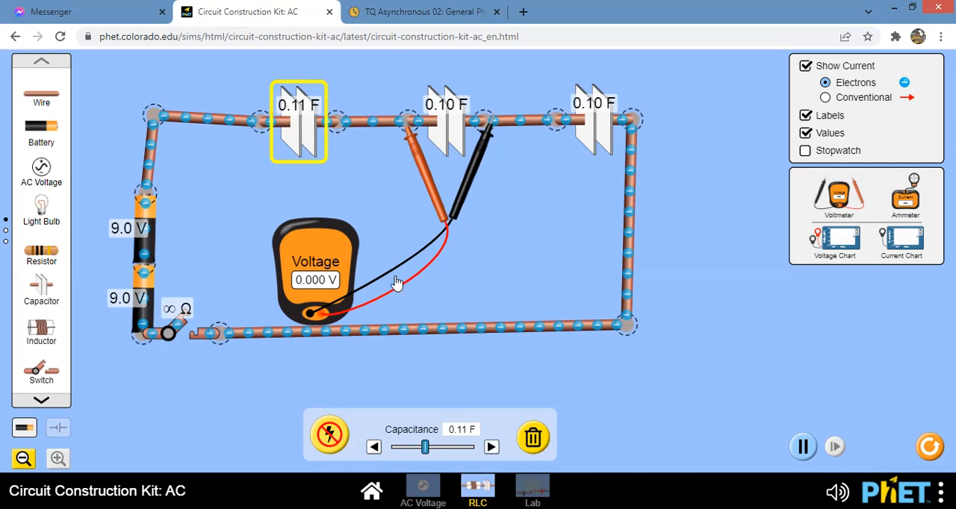
# - Set the middle capacitor's capacitance to 0.17 F and the third capacitor's to 0.14 F
pyautogui.click(453, 130)
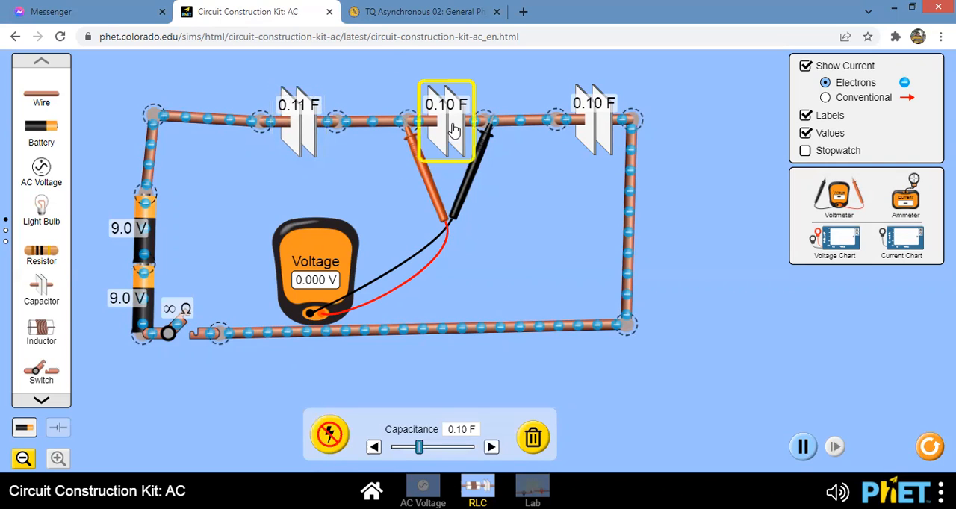
pyautogui.moveTo(420, 452); pyautogui.dragTo(459, 454)
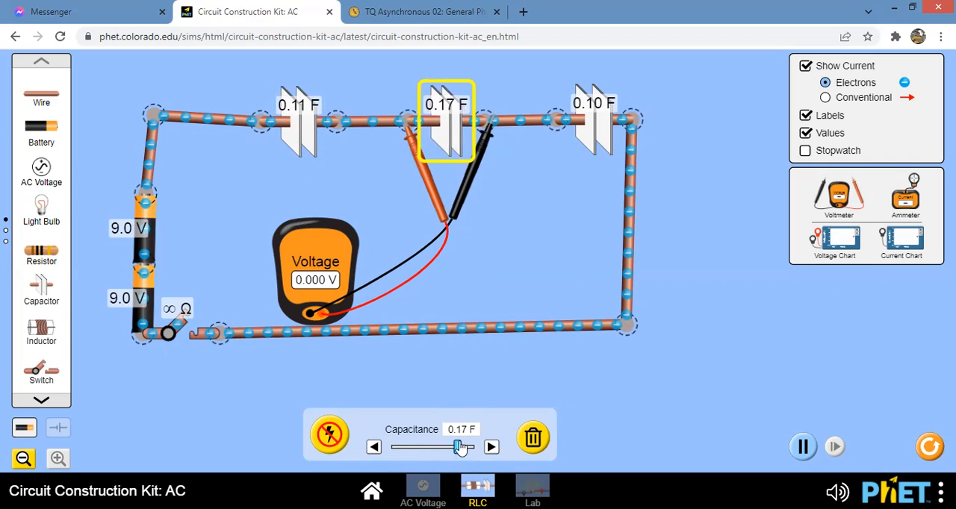
pyautogui.click(597, 129)
pyautogui.moveTo(418, 457); pyautogui.dragTo(442, 452)
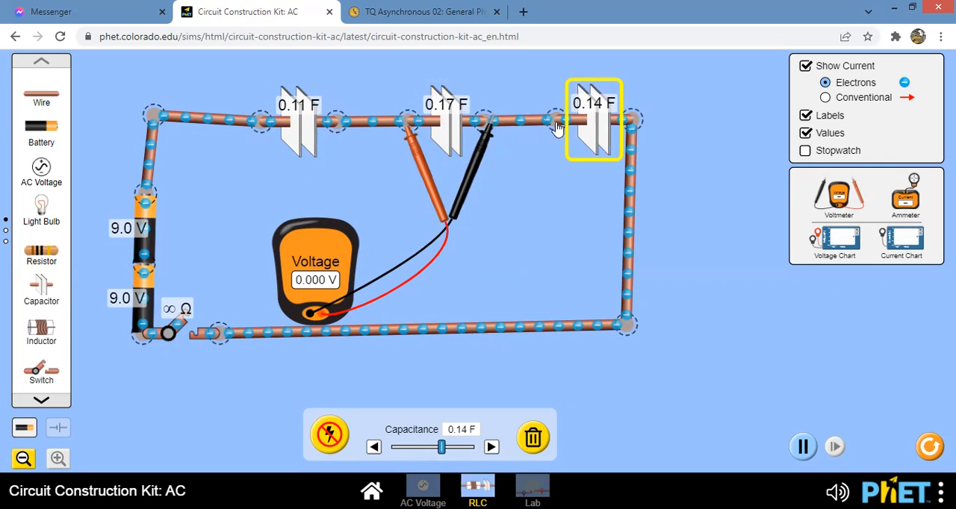
# - Reduce the upper battery's voltage to 0.0 V and select the lower battery
pyautogui.click(140, 236)
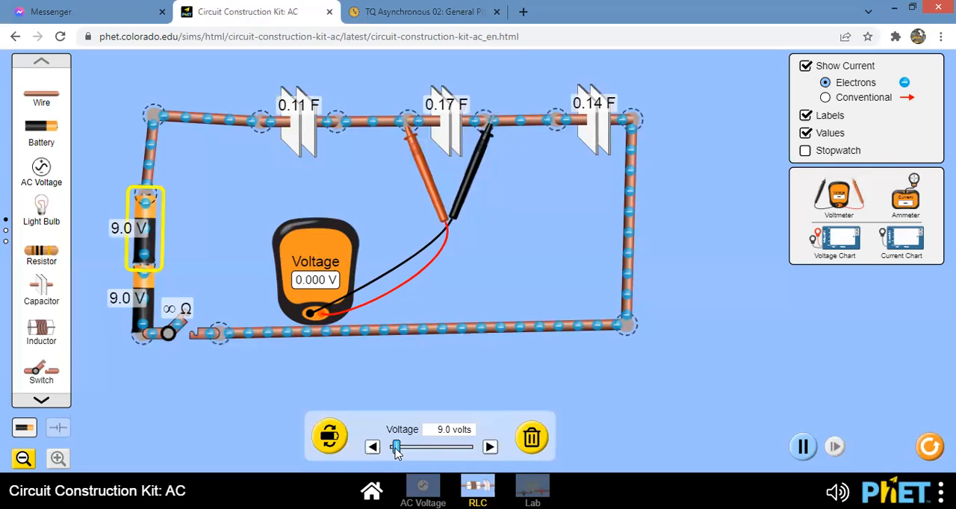
pyautogui.moveTo(399, 455); pyautogui.dragTo(375, 455)
pyautogui.click(144, 305)
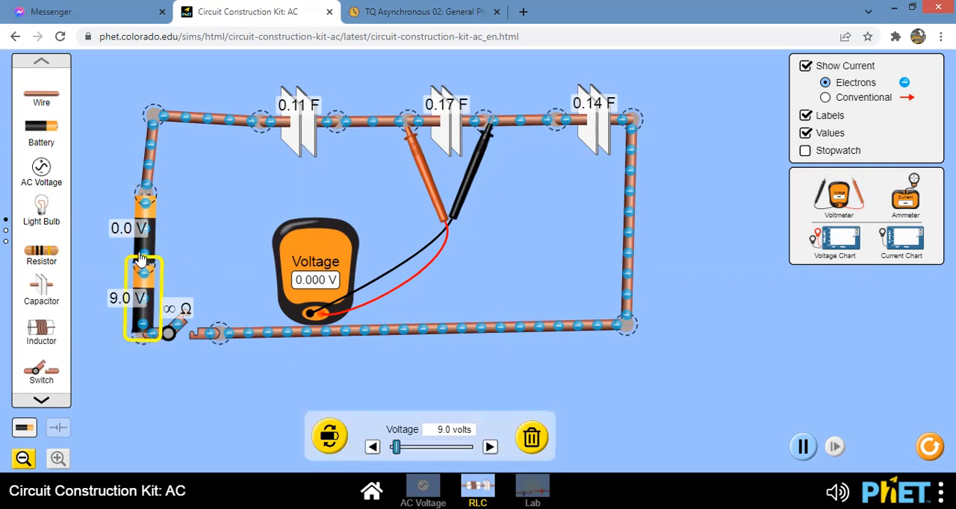
# - Restore the upper battery's voltage to 9.0 V
pyautogui.click(144, 232)
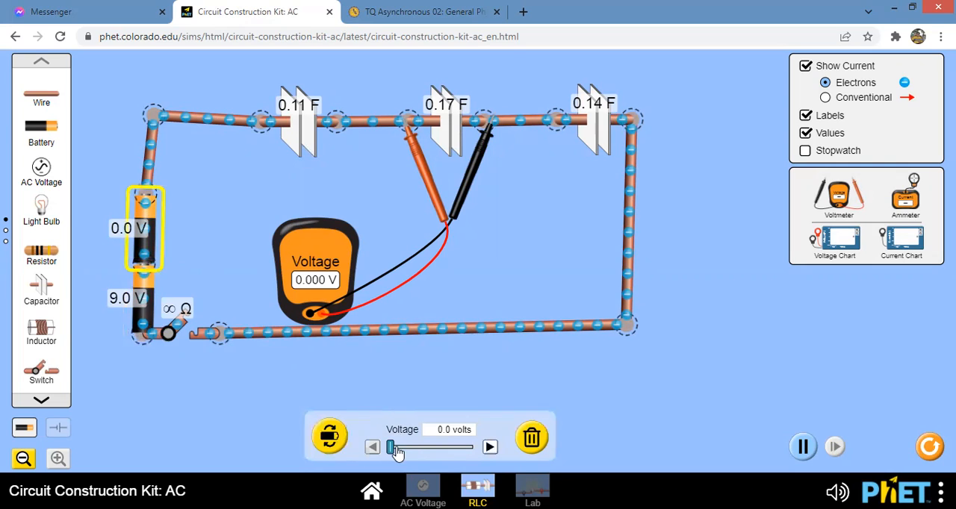
pyautogui.moveTo(390, 448)
pyautogui.mouseDown()
pyautogui.moveTo(423, 453)
pyautogui.moveTo(399, 455)
pyautogui.mouseUp()
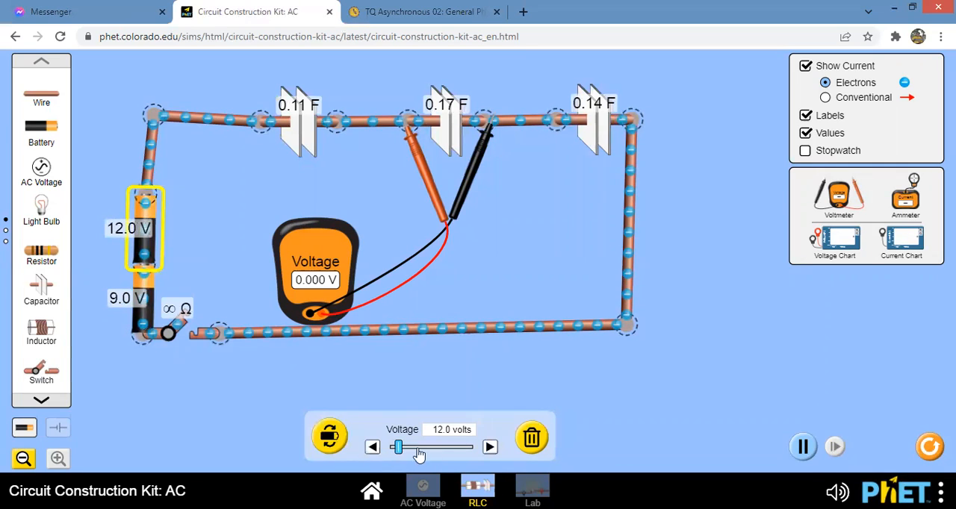
pyautogui.click(372, 448)
pyautogui.click(372, 448)
pyautogui.click(372, 447)
pyautogui.click(372, 448)
pyautogui.click(372, 448)
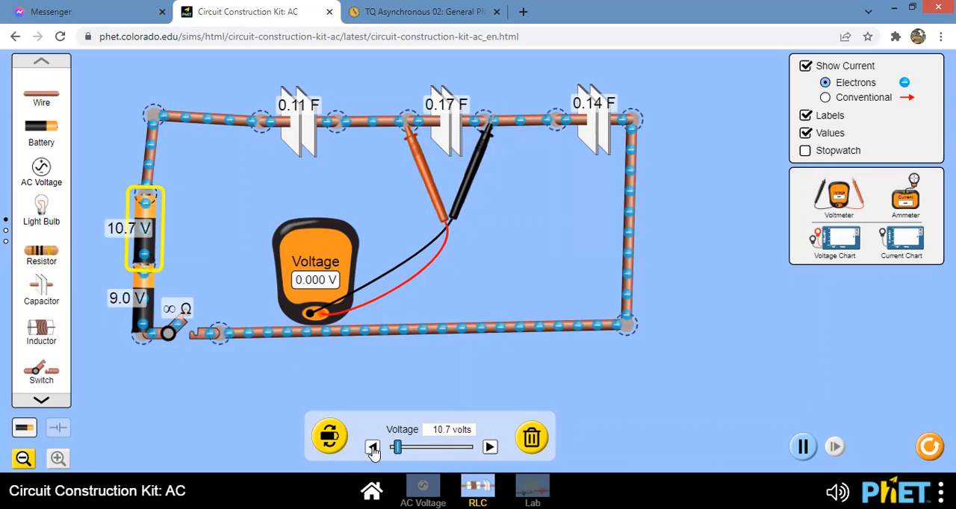
pyautogui.click(372, 448)
pyautogui.click(372, 448)
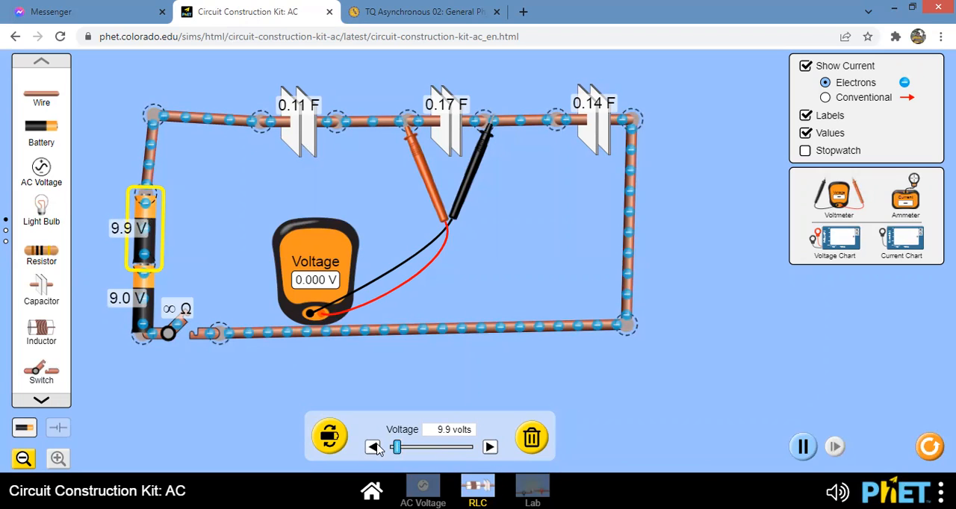
pyautogui.click(371, 448)
pyautogui.click(372, 447)
pyautogui.click(372, 447)
# - Place the voltmeter's red and black probes on either side of the first capacitor to measure its voltage
pyautogui.moveTo(426, 183); pyautogui.dragTo(284, 184)
pyautogui.moveTo(463, 180); pyautogui.dragTo(317, 185)
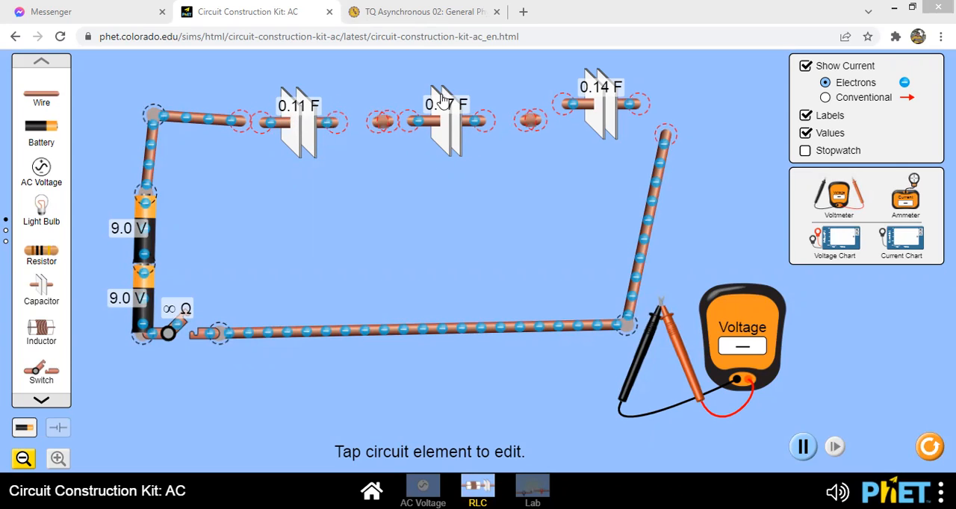
pyautogui.click(567, 108)
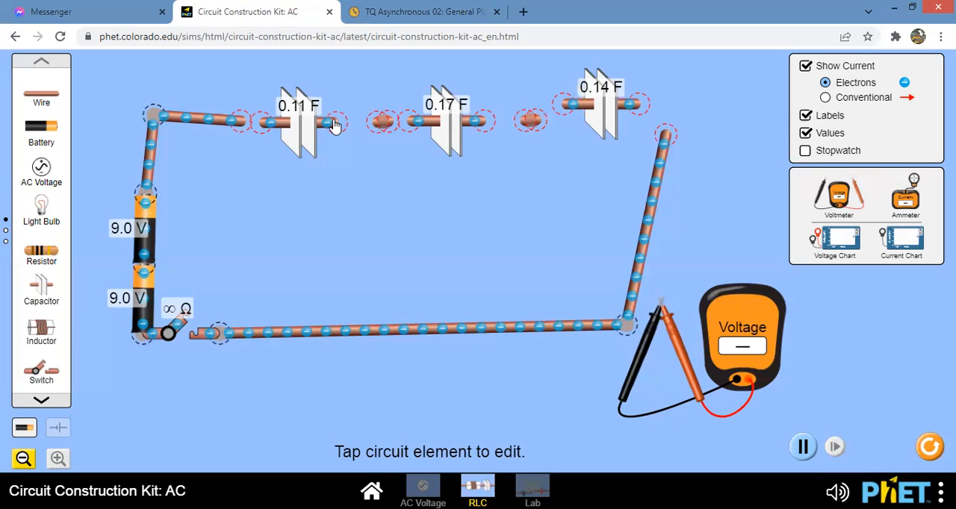
# - Turn the three detached capacitors upright and arrange them side by side inside the circuit loop
pyautogui.moveTo(302, 140); pyautogui.dragTo(359, 166)
pyautogui.moveTo(482, 123); pyautogui.dragTo(476, 263)
pyautogui.moveTo(468, 228); pyautogui.dragTo(479, 201)
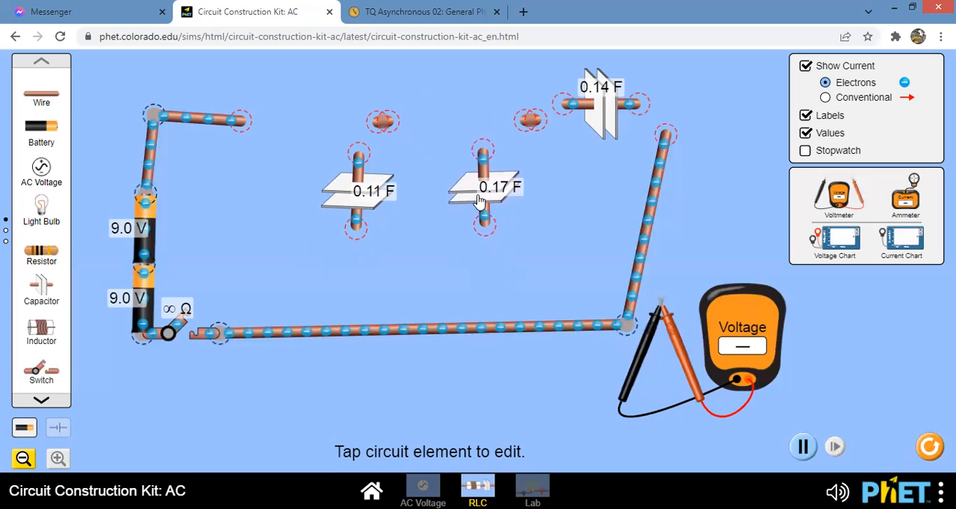
pyautogui.moveTo(632, 102); pyautogui.dragTo(595, 221)
pyautogui.moveTo(598, 169); pyautogui.dragTo(591, 154)
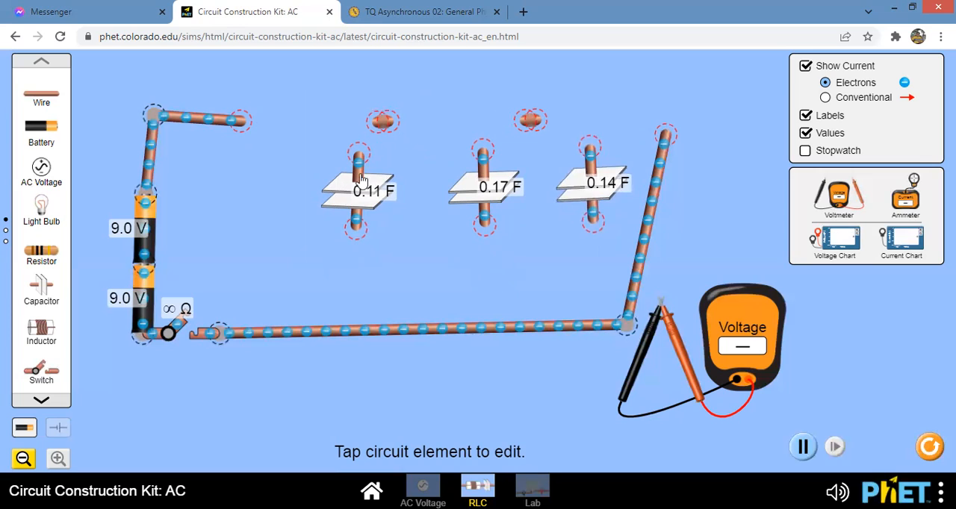
pyautogui.moveTo(358, 173); pyautogui.dragTo(359, 181)
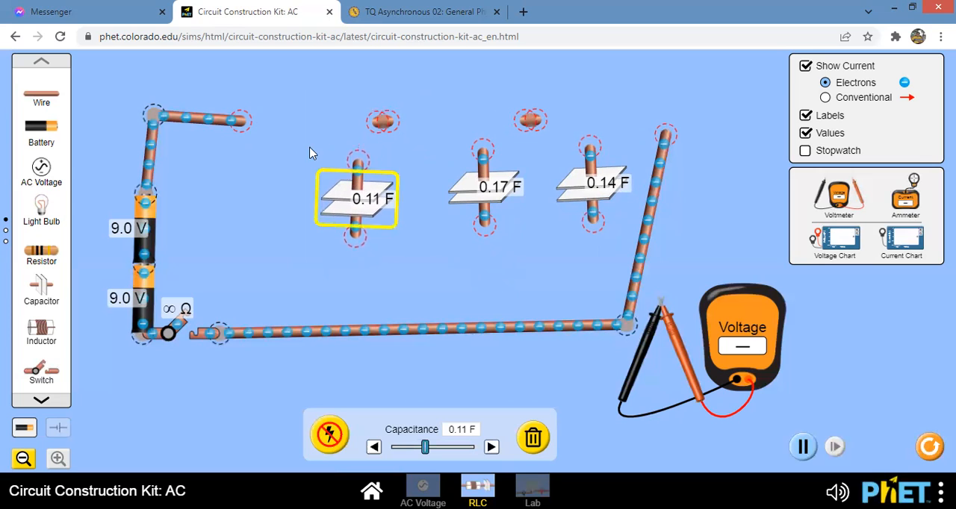
# - Connect the 0.11 F capacitor's upper end to the top wire through a short vertical wire and straighten the upper battery-side corner
pyautogui.moveTo(386, 122); pyautogui.dragTo(368, 160)
pyautogui.moveTo(378, 128); pyautogui.dragTo(357, 125)
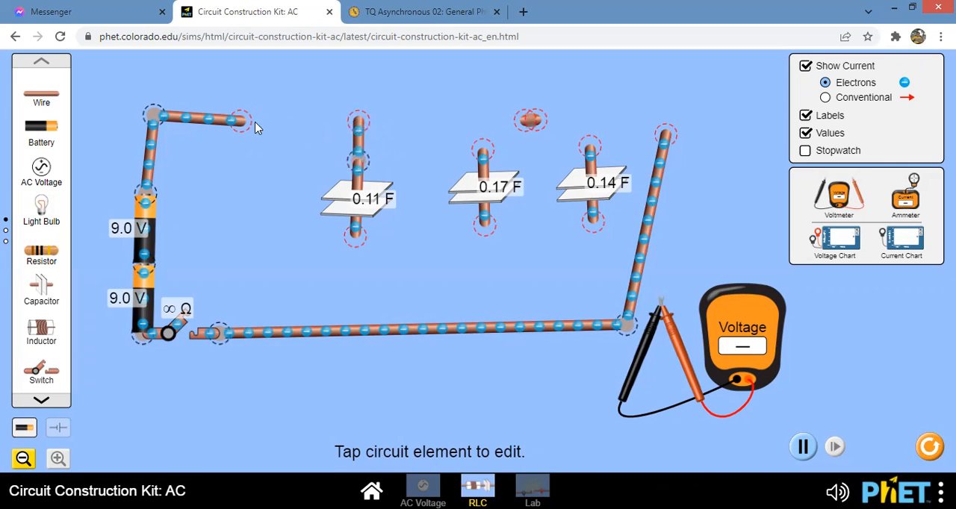
pyautogui.moveTo(246, 125); pyautogui.dragTo(360, 121)
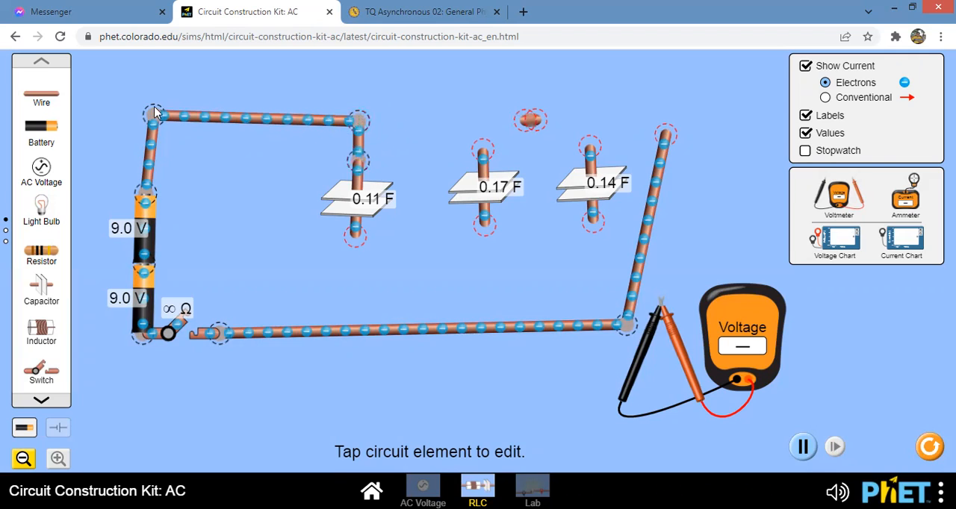
pyautogui.moveTo(155, 119); pyautogui.dragTo(149, 116)
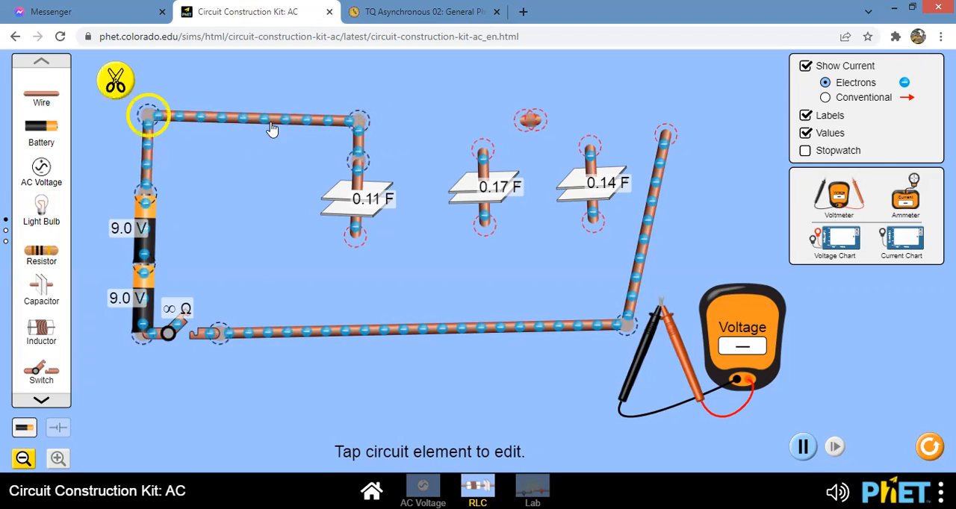
# - Extend the top rail with a new wire and join it to the 0.17 F capacitor's upper end through the spare short wire
pyautogui.moveTo(41, 95); pyautogui.dragTo(401, 126)
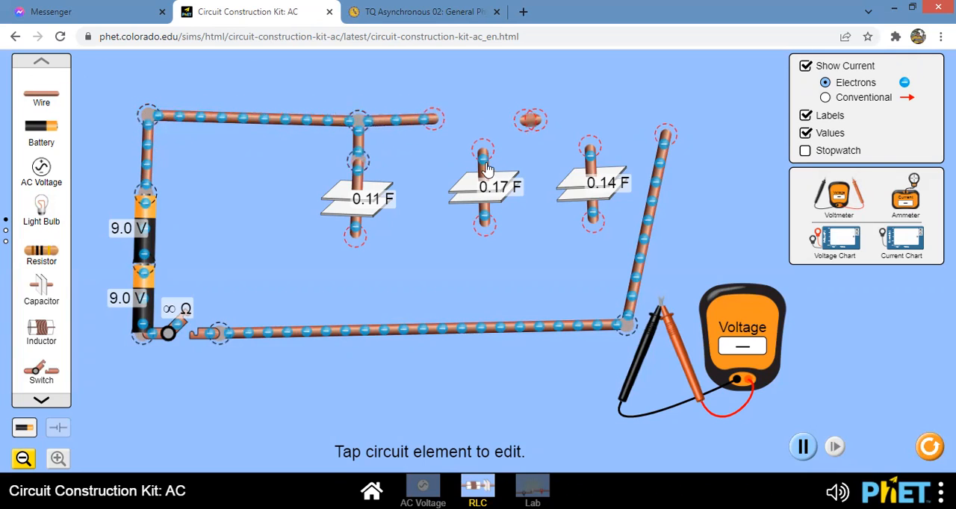
pyautogui.moveTo(484, 160); pyautogui.dragTo(484, 155)
pyautogui.moveTo(531, 123); pyautogui.dragTo(486, 148)
pyautogui.moveTo(526, 122); pyautogui.dragTo(481, 122)
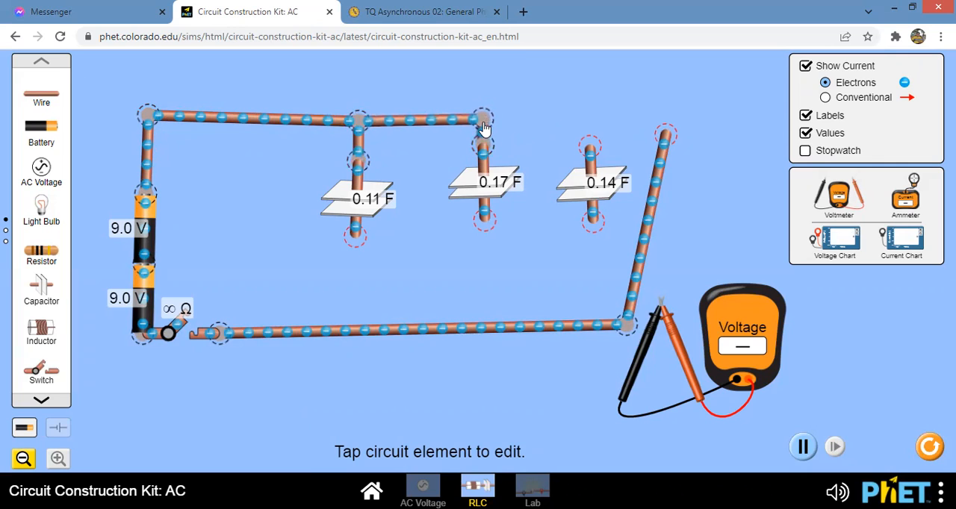
pyautogui.click(482, 128)
# - Add two wires that continue the top rail and connect it down to the 0.14 F capacitor's upper end
pyautogui.moveTo(55, 99); pyautogui.dragTo(535, 123)
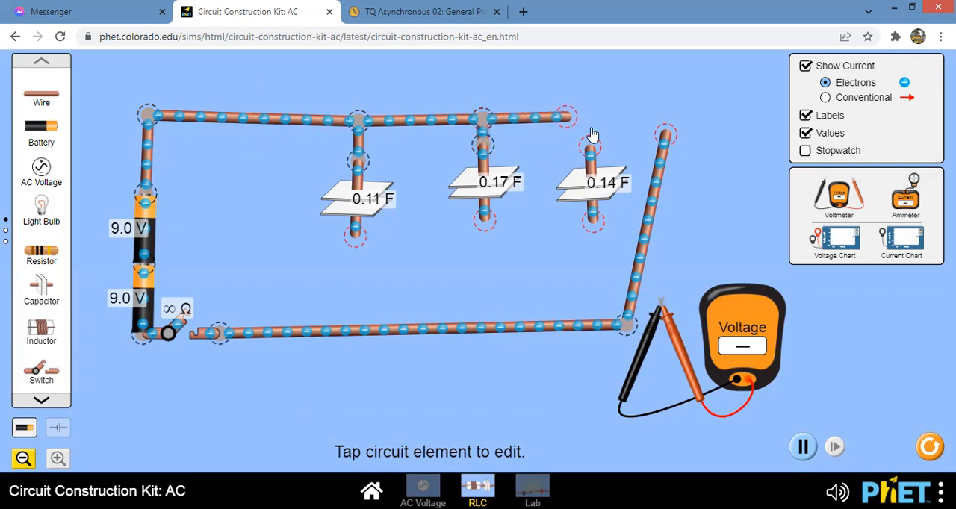
pyautogui.moveTo(52, 101); pyautogui.dragTo(591, 127)
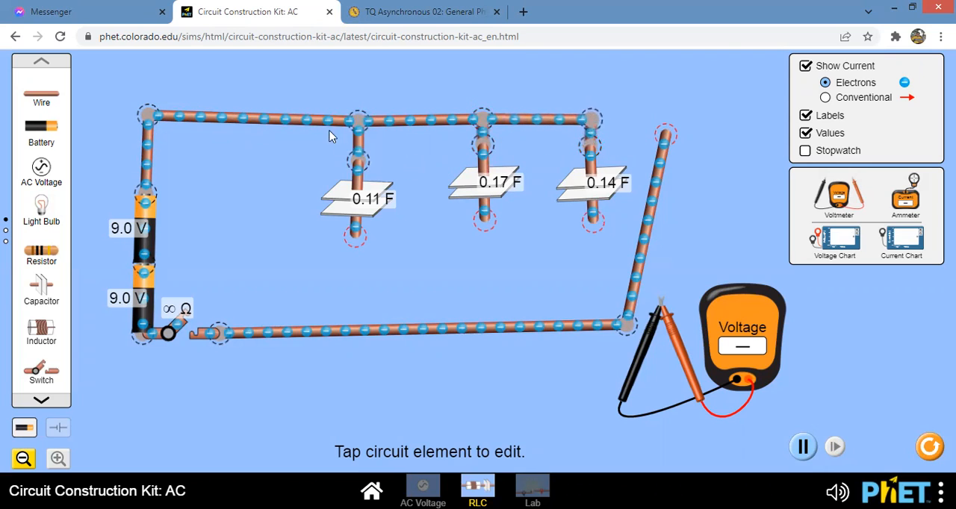
pyautogui.click(591, 122)
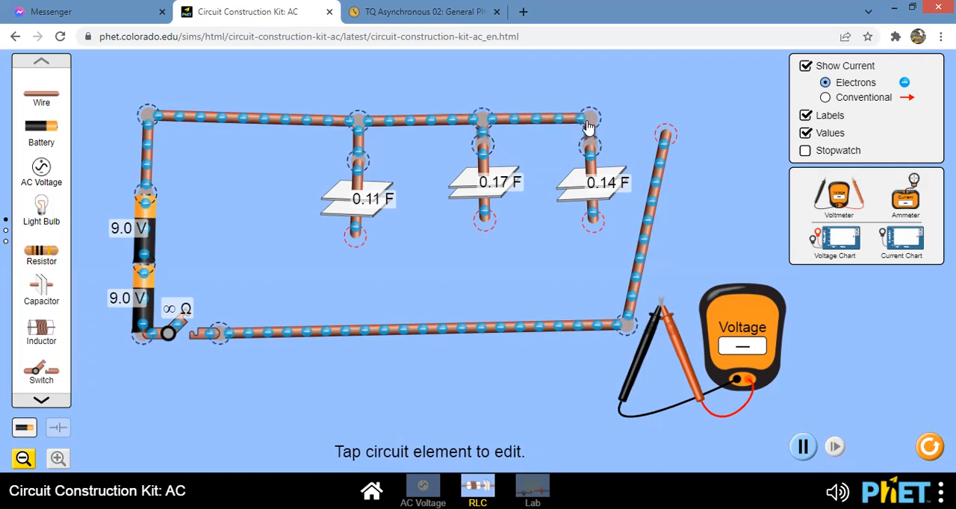
# - Attach the loose side wire to the 0.14 F capacitor's lower end and square up the loop's lower corner beneath it
pyautogui.moveTo(666, 152); pyautogui.dragTo(599, 242)
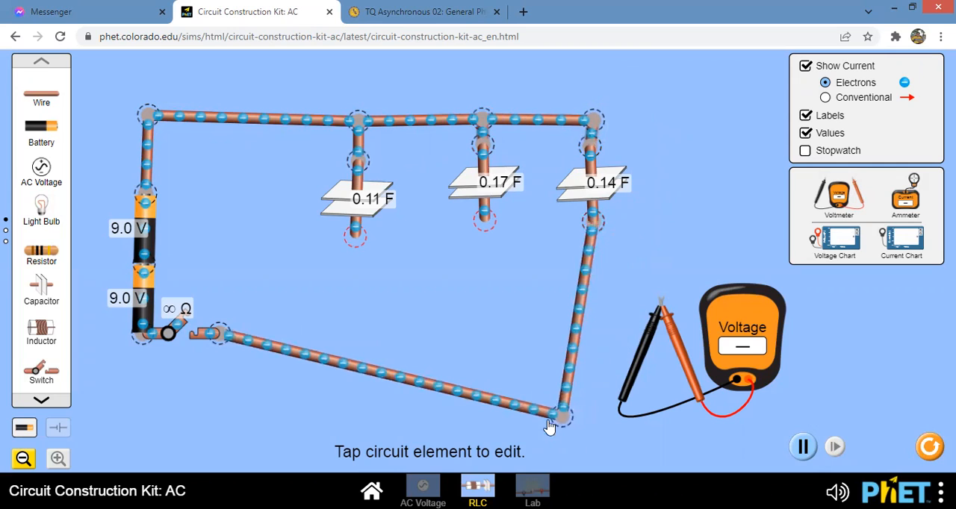
pyautogui.moveTo(564, 410); pyautogui.dragTo(597, 348)
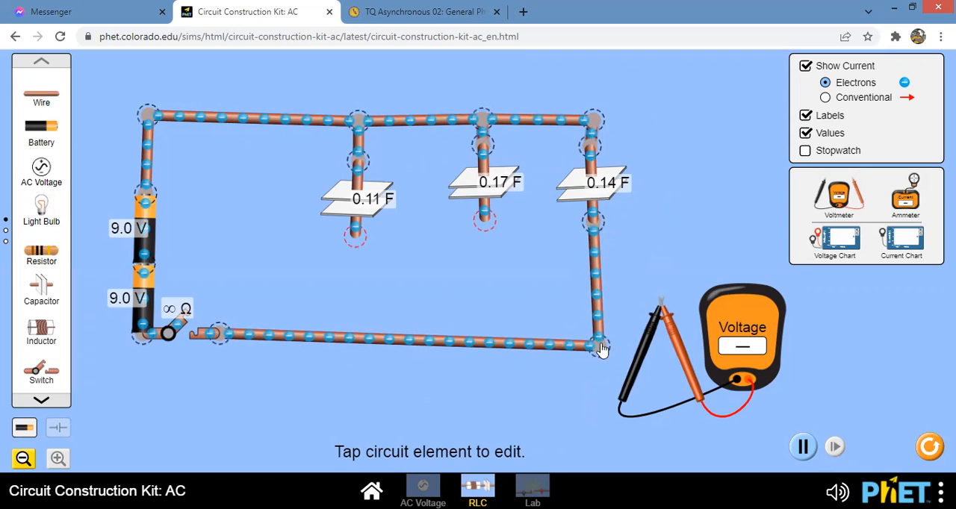
pyautogui.moveTo(600, 351); pyautogui.dragTo(594, 338)
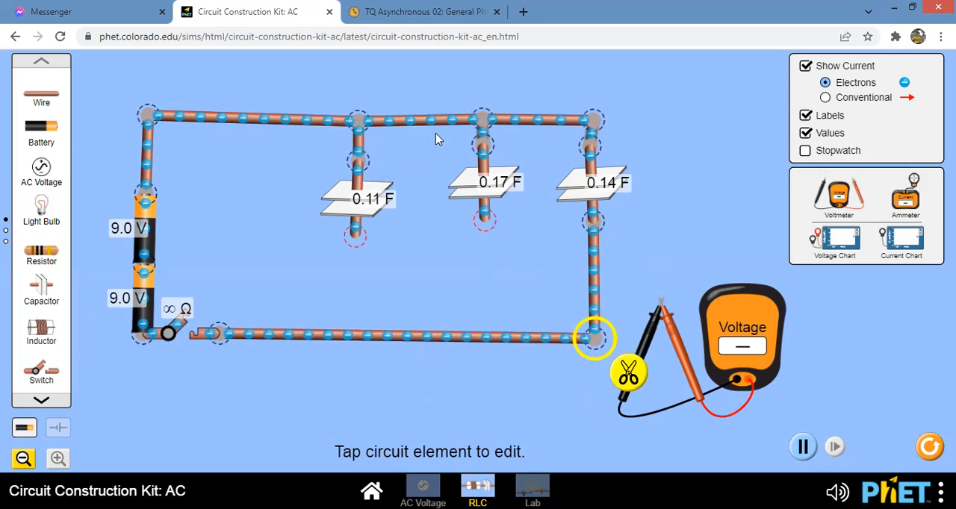
# - Add a wire below the 0.11 F capacitor, then cut the bottom wire from the switch and shorten it toward the 0.17 F branch
pyautogui.moveTo(43, 99); pyautogui.dragTo(356, 295)
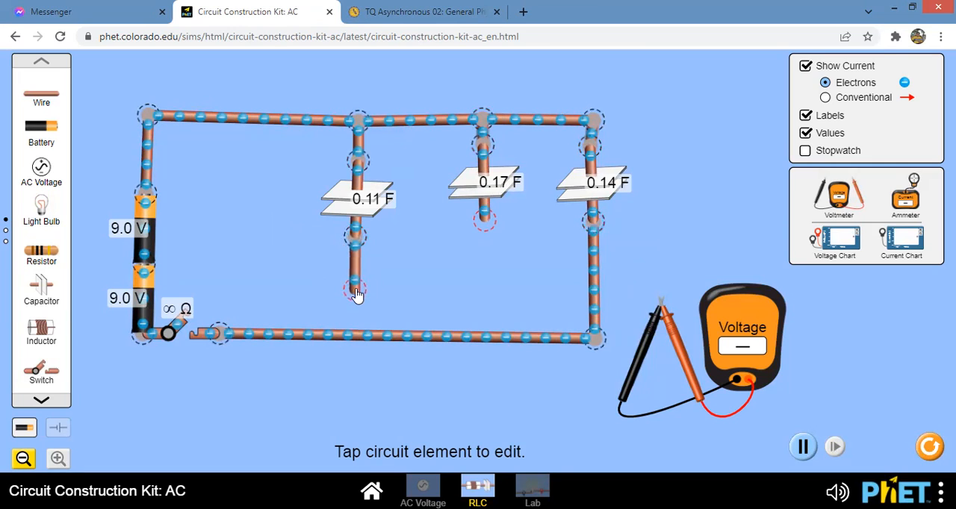
pyautogui.click(219, 334)
pyautogui.click(213, 290)
pyautogui.moveTo(239, 335); pyautogui.dragTo(504, 340)
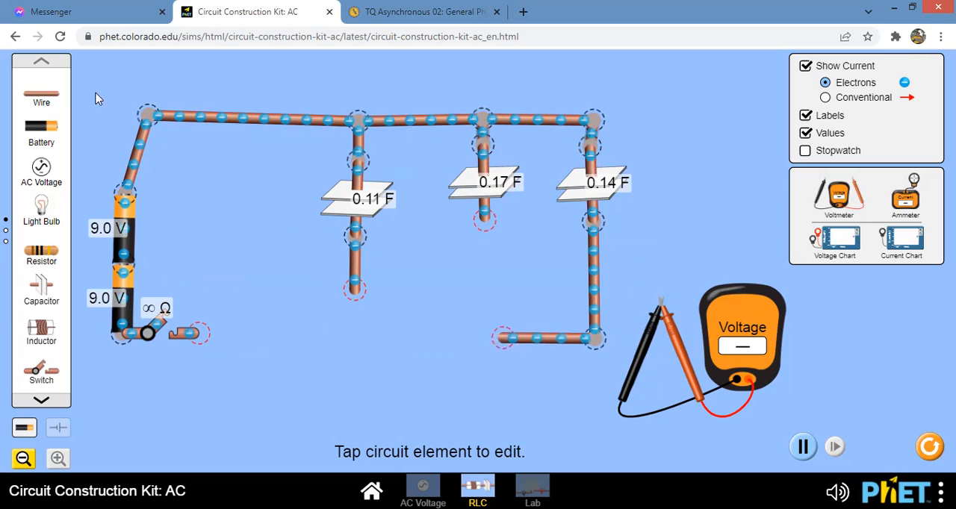
# - Add wires joining the lower ends of all three capacitors in a bottom rail to the switch, and straighten the battery side
pyautogui.moveTo(54, 98); pyautogui.dragTo(483, 344)
pyautogui.moveTo(50, 96); pyautogui.dragTo(356, 351)
pyautogui.moveTo(356, 354); pyautogui.dragTo(356, 345)
pyautogui.moveTo(46, 97); pyautogui.dragTo(483, 344)
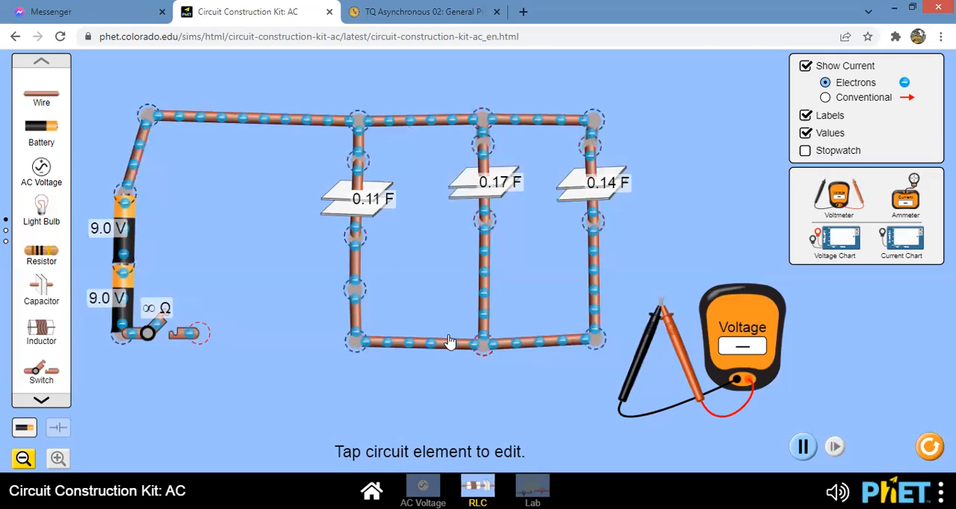
pyautogui.moveTo(46, 100); pyautogui.dragTo(345, 350)
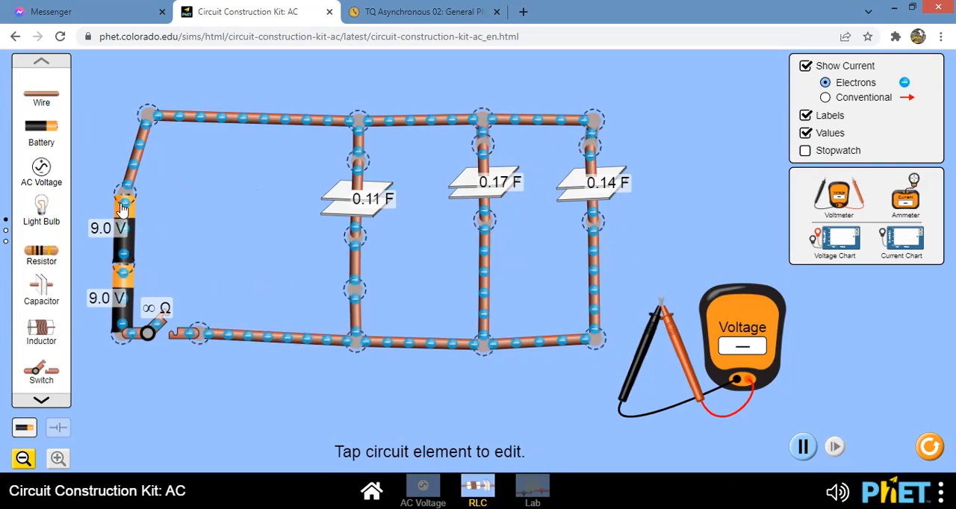
pyautogui.moveTo(124, 209); pyautogui.dragTo(137, 210)
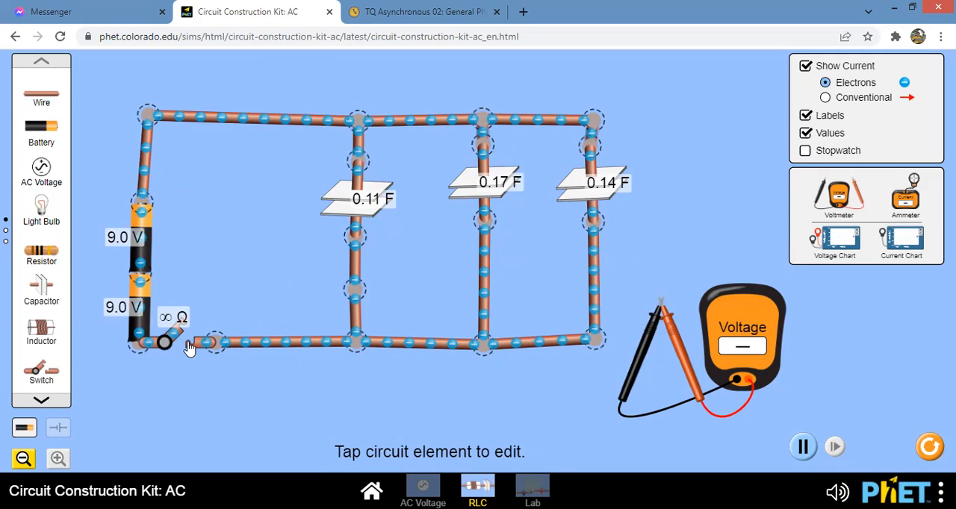
# - Close the switch and place the voltmeter's red and black probes above and below the 0.11 F capacitor to measure its voltage
pyautogui.click(190, 346)
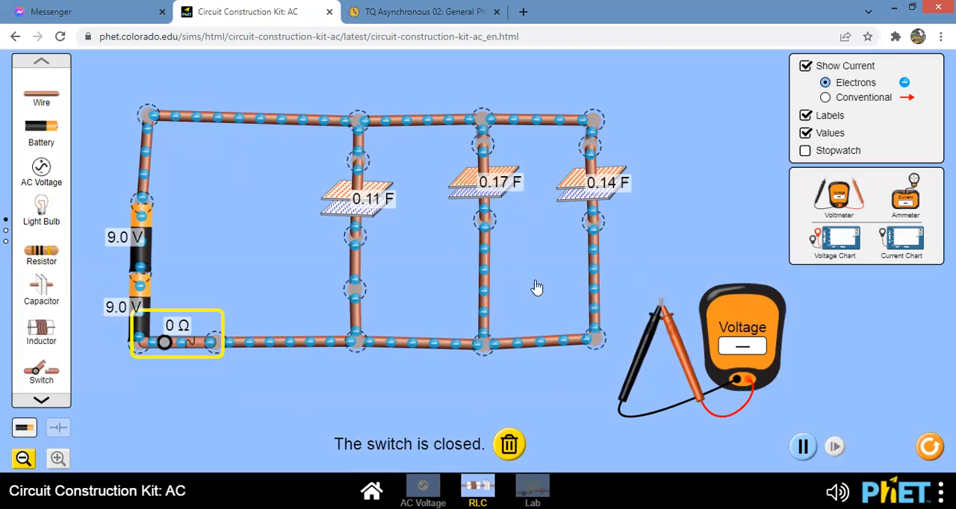
pyautogui.moveTo(672, 336); pyautogui.dragTo(372, 194)
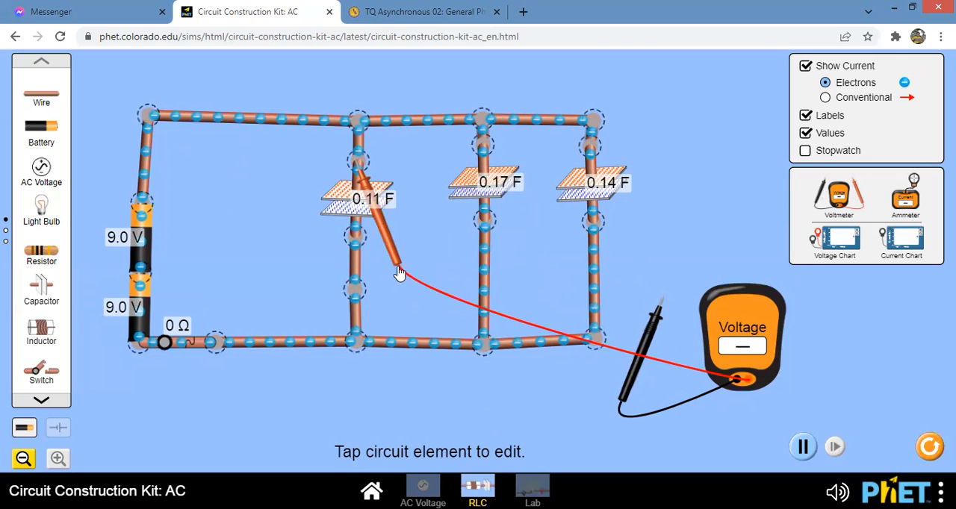
pyautogui.moveTo(631, 374); pyautogui.dragTo(321, 318)
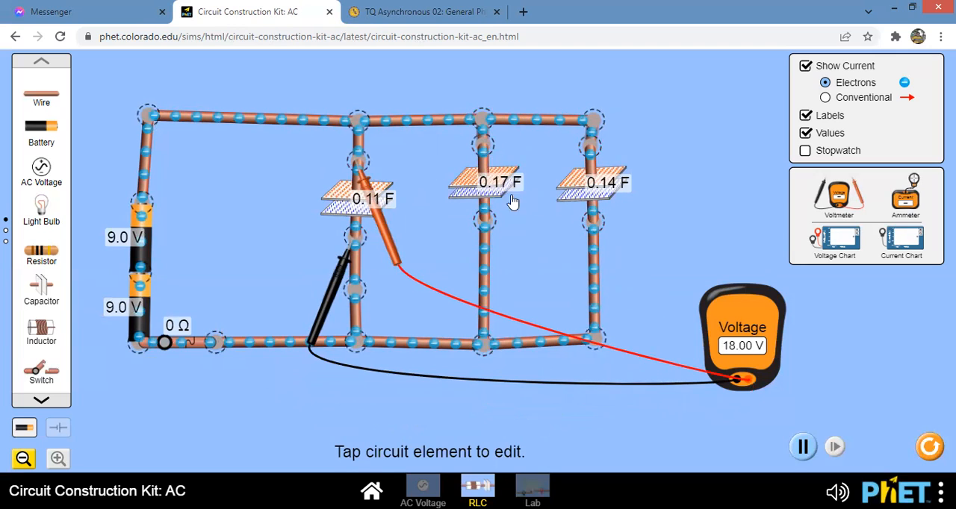
# - Measure the voltage with the red probe above the 0.17 F capacitor, then return that probe to the 0.11 F capacitor
pyautogui.moveTo(386, 241); pyautogui.dragTo(516, 215)
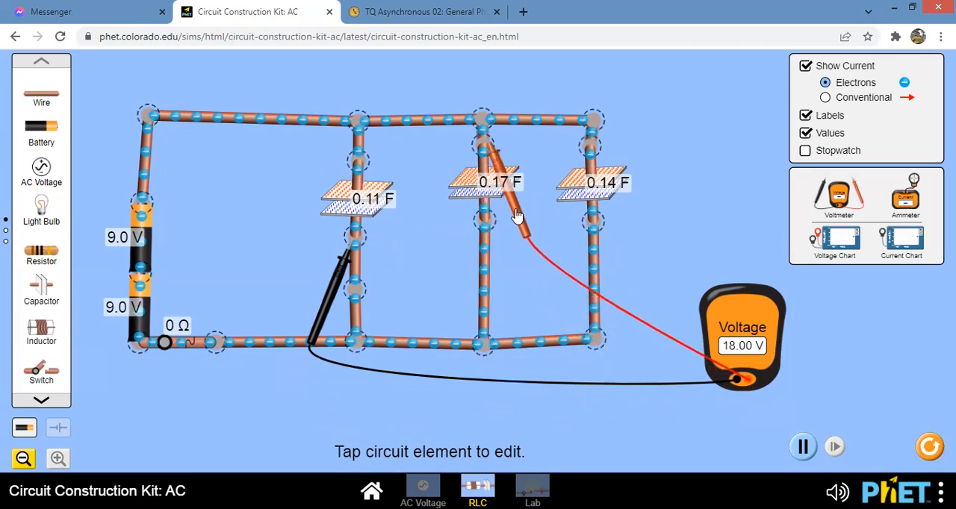
pyautogui.moveTo(335, 276)
pyautogui.mouseDown()
pyautogui.moveTo(432, 296)
pyautogui.moveTo(441, 273)
pyautogui.moveTo(461, 267)
pyautogui.moveTo(363, 291)
pyautogui.moveTo(338, 283)
pyautogui.mouseUp()
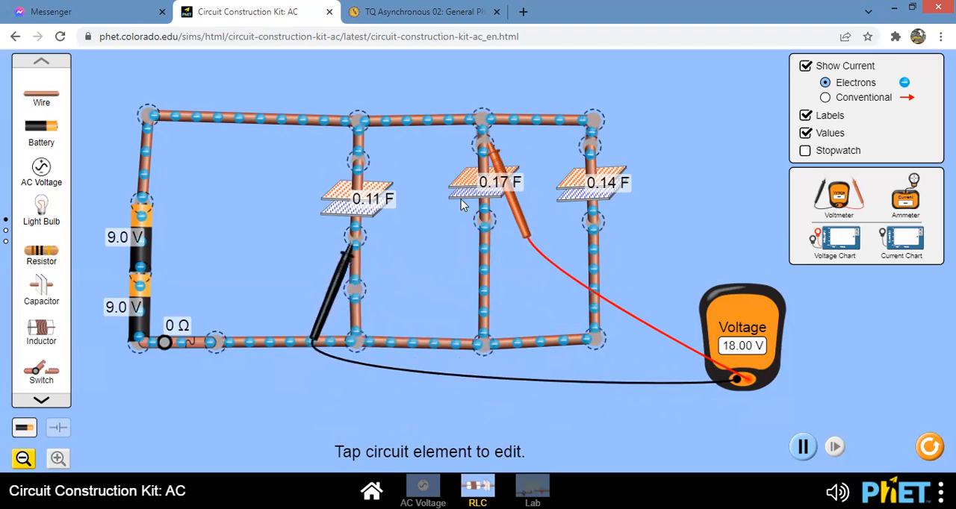
pyautogui.moveTo(492, 163); pyautogui.dragTo(366, 189)
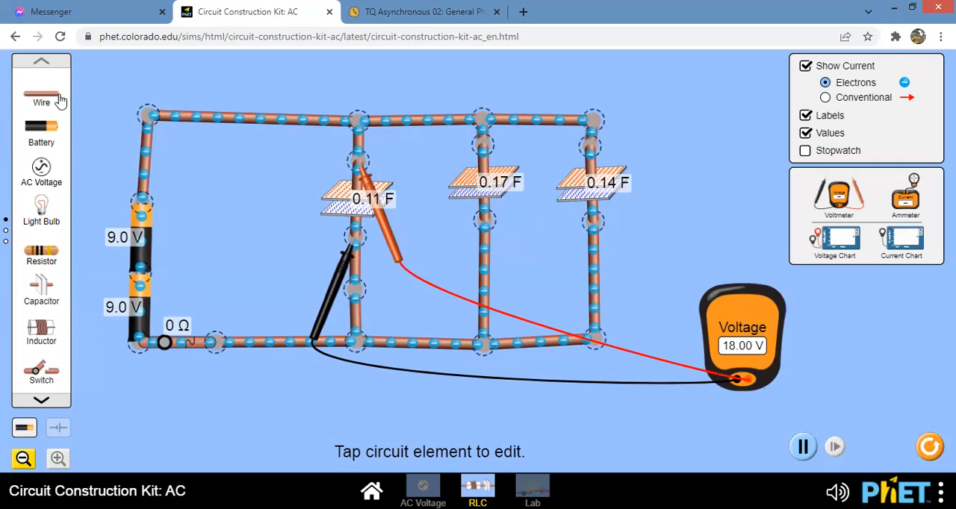
# - Check the middle capacitor's capacitance setting and the voltage settings of both batteries
pyautogui.moveTo(41, 101)
pyautogui.mouseDown()
pyautogui.moveTo(209, 87)
pyautogui.moveTo(112, 104)
pyautogui.moveTo(51, 98)
pyautogui.mouseUp()
pyautogui.moveTo(41, 294)
pyautogui.mouseDown()
pyautogui.moveTo(46, 306)
pyautogui.moveTo(71, 301)
pyautogui.moveTo(217, 245)
pyautogui.moveTo(254, 204)
pyautogui.moveTo(183, 209)
pyautogui.moveTo(55, 292)
pyautogui.moveTo(37, 293)
pyautogui.mouseUp()
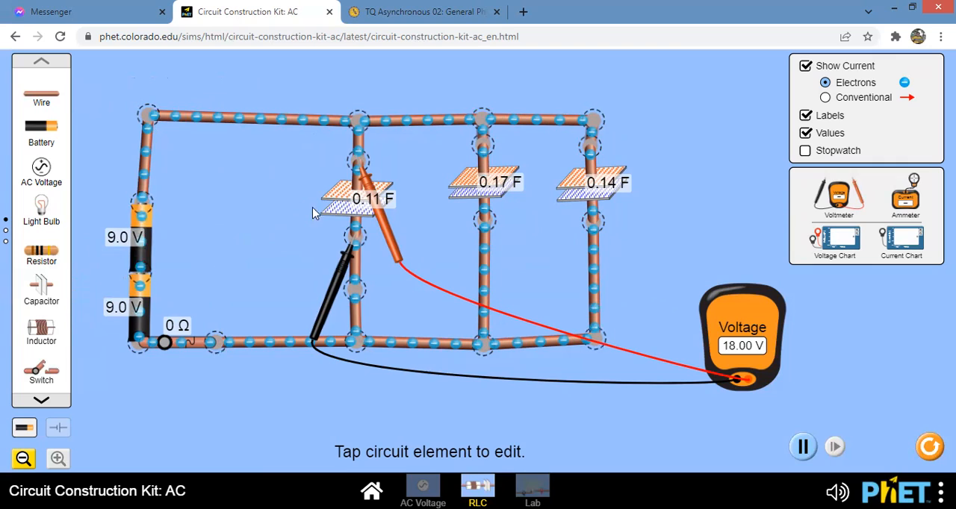
pyautogui.click(486, 192)
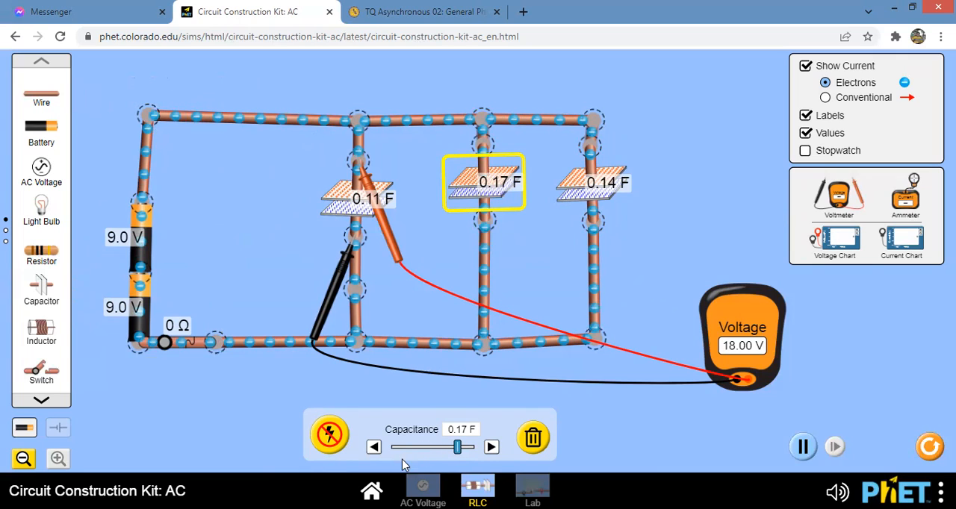
pyautogui.click(141, 249)
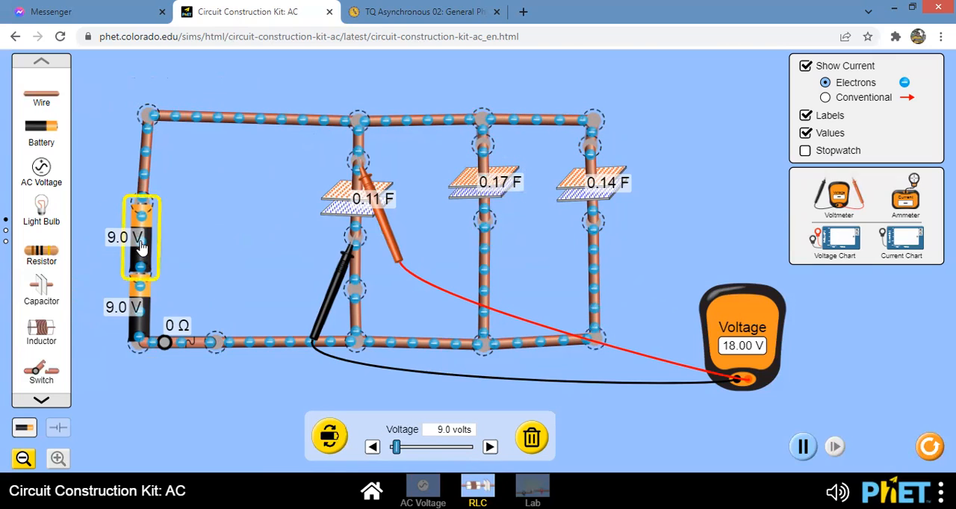
pyautogui.click(143, 307)
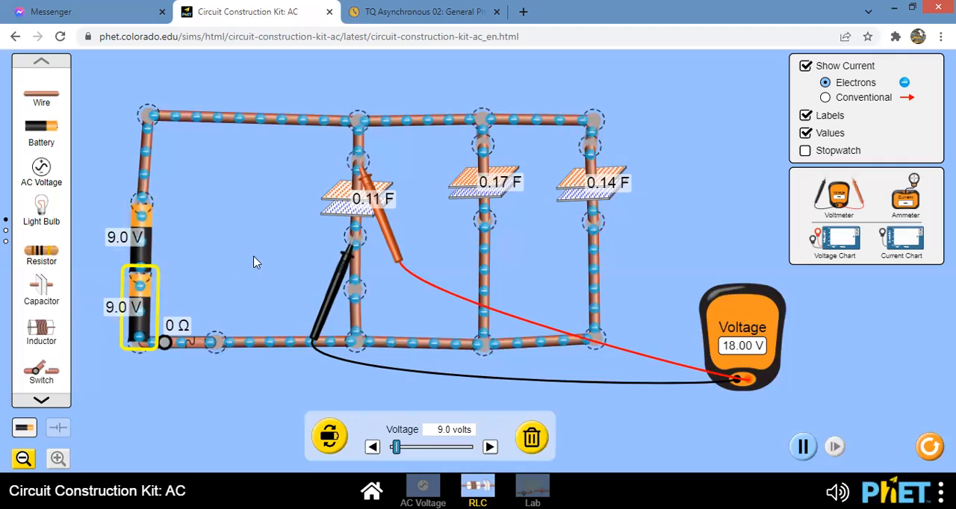